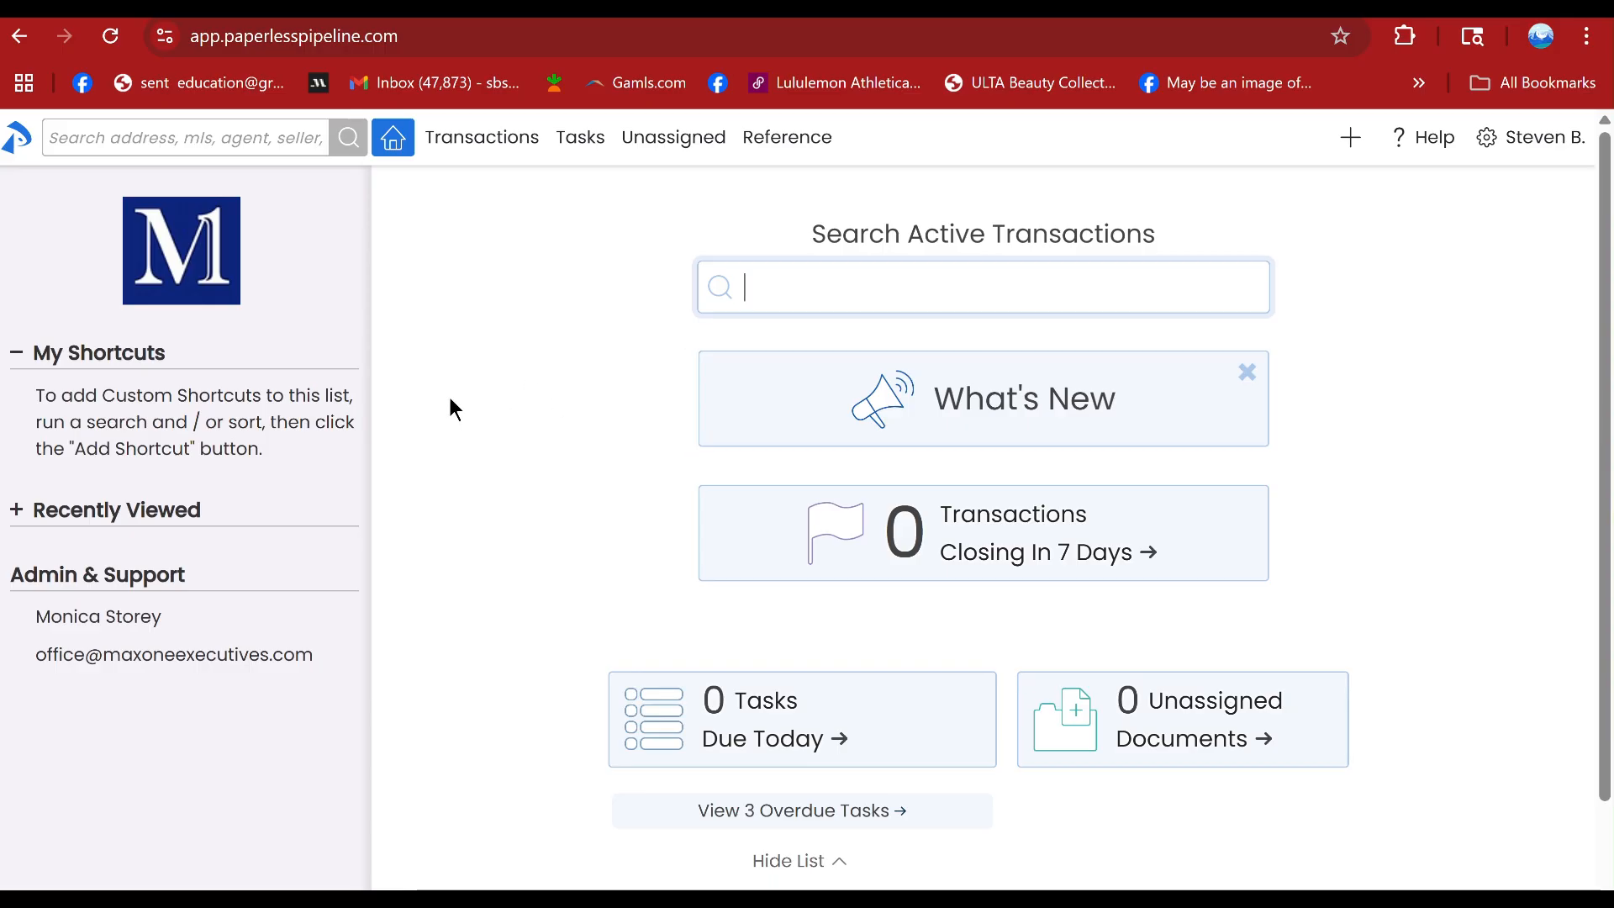
# - Start a new transaction and enter its property address and MLS number
pyautogui.click(490, 157)
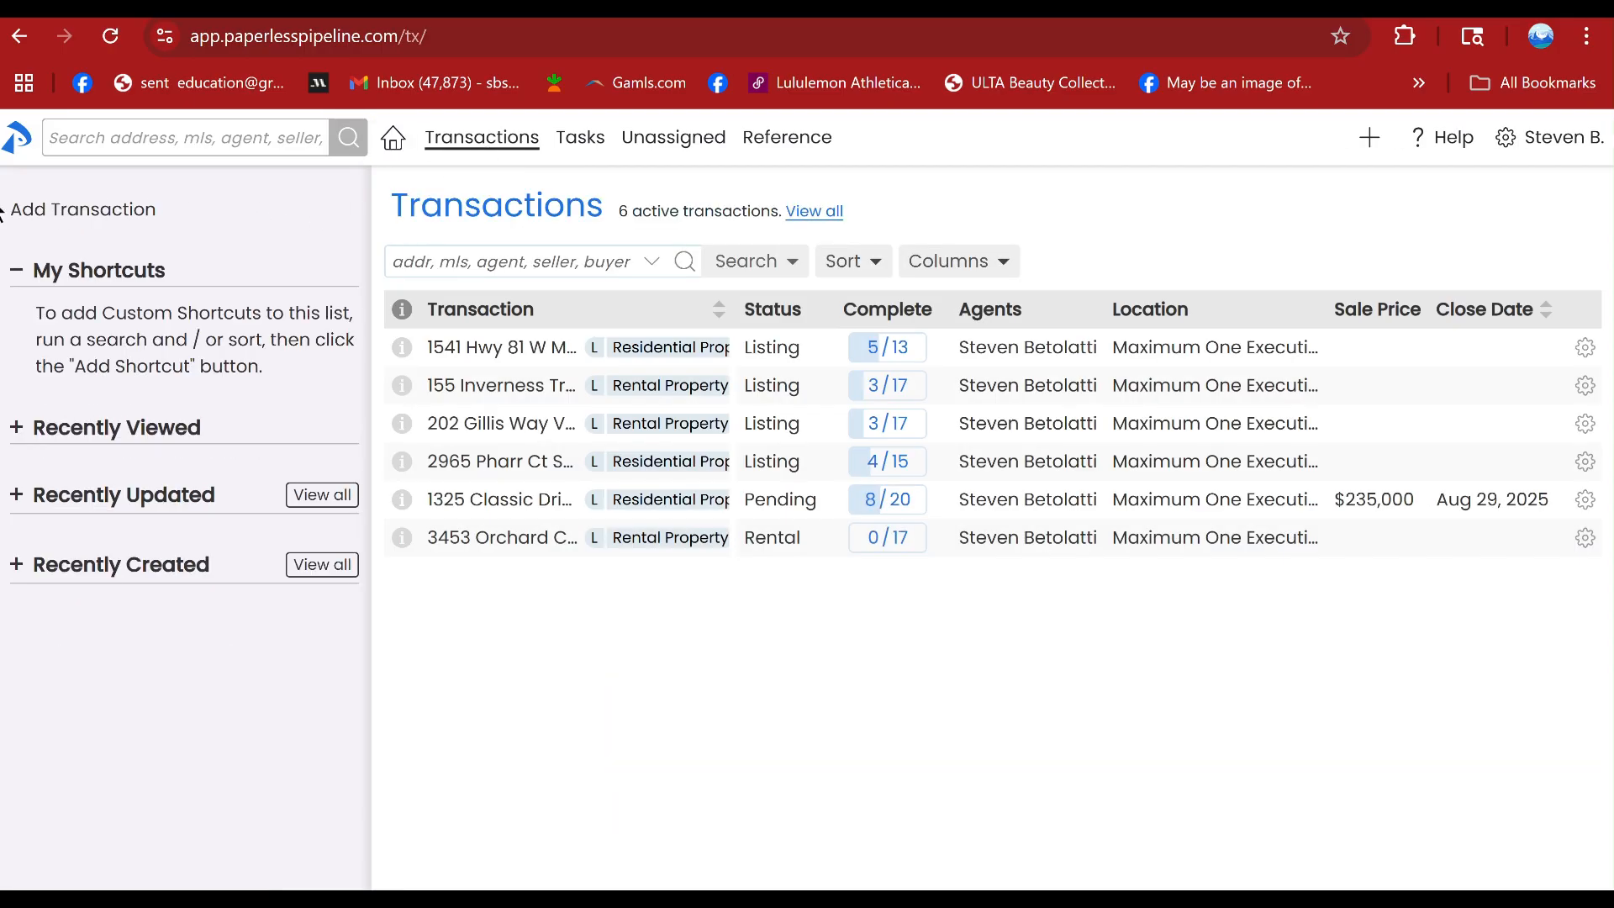
pyautogui.click(61, 210)
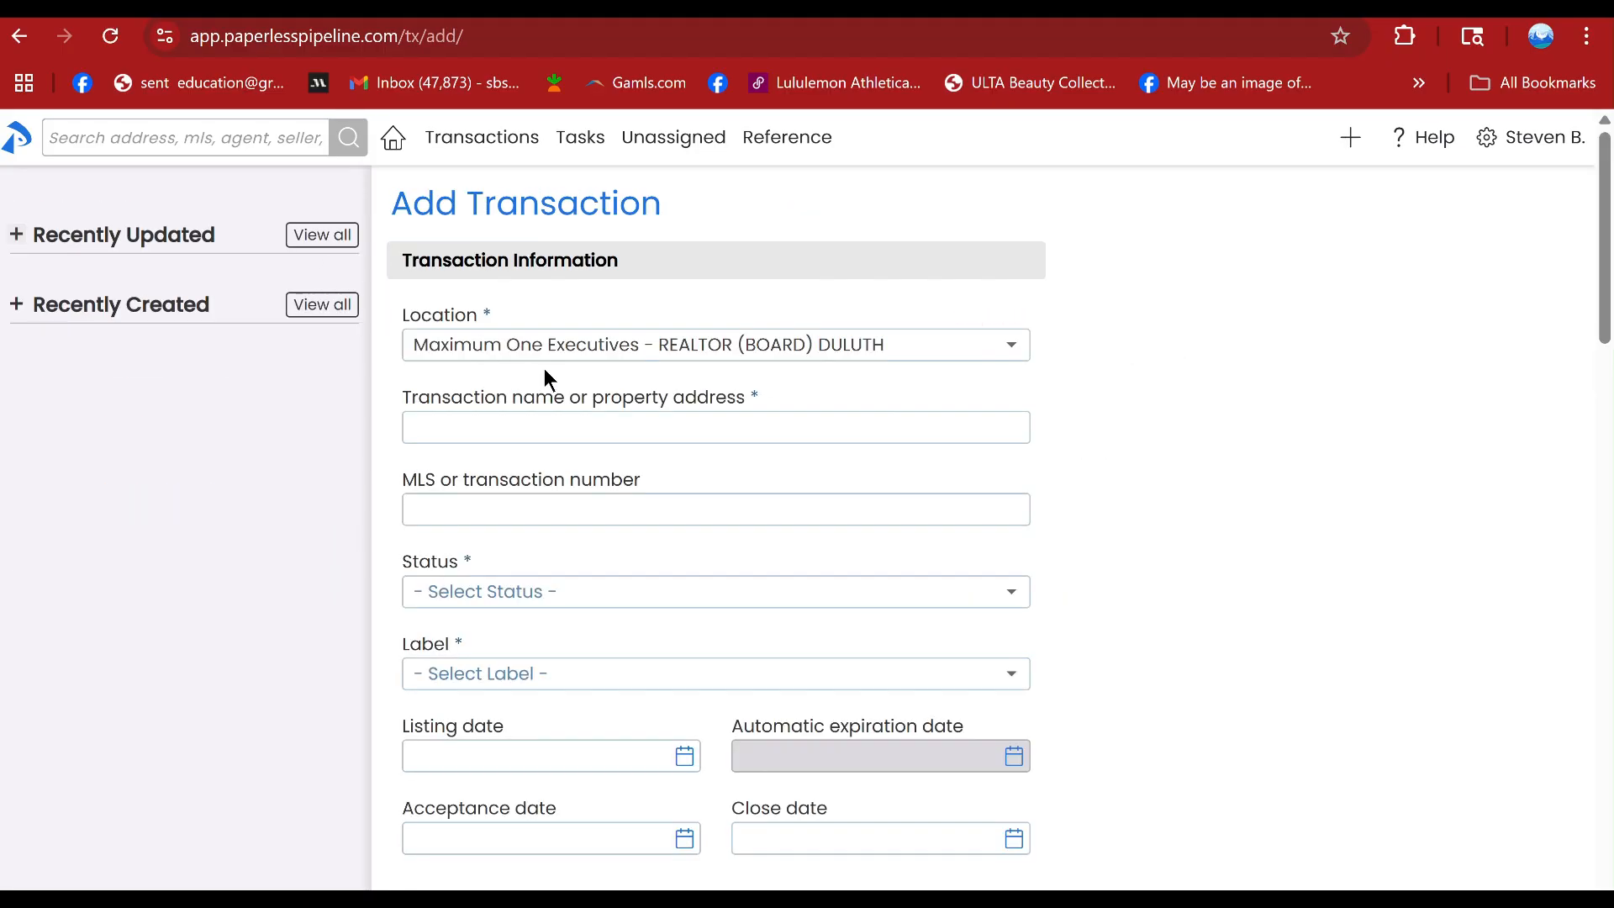
pyautogui.click(551, 435)
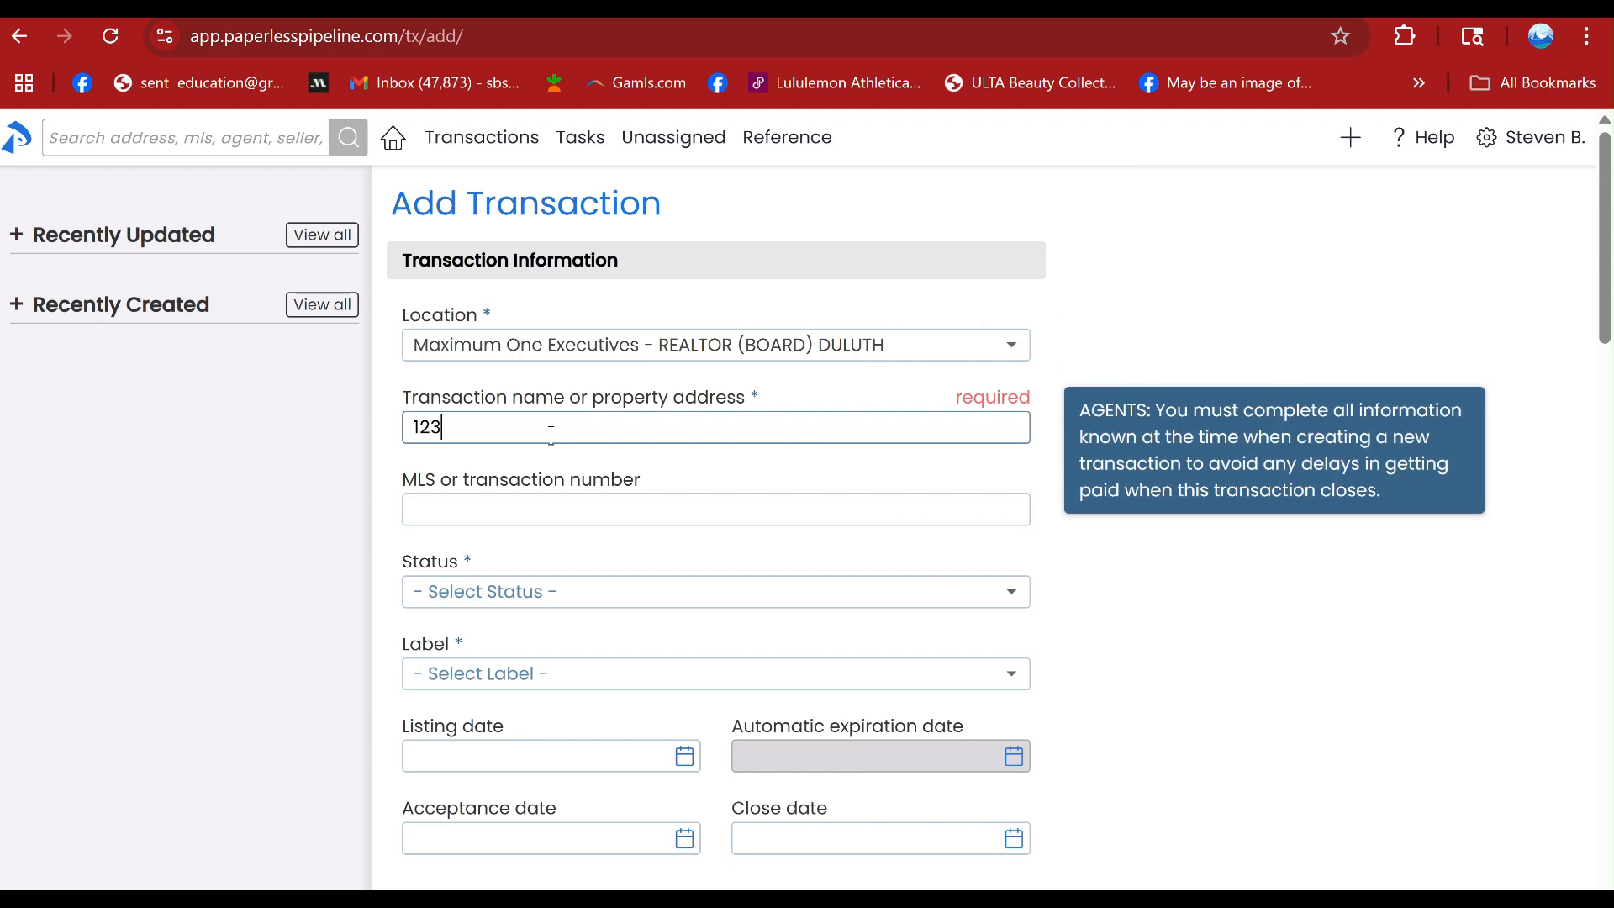
pyautogui.write('123 Anywhere ST')
pyautogui.click(493, 536)
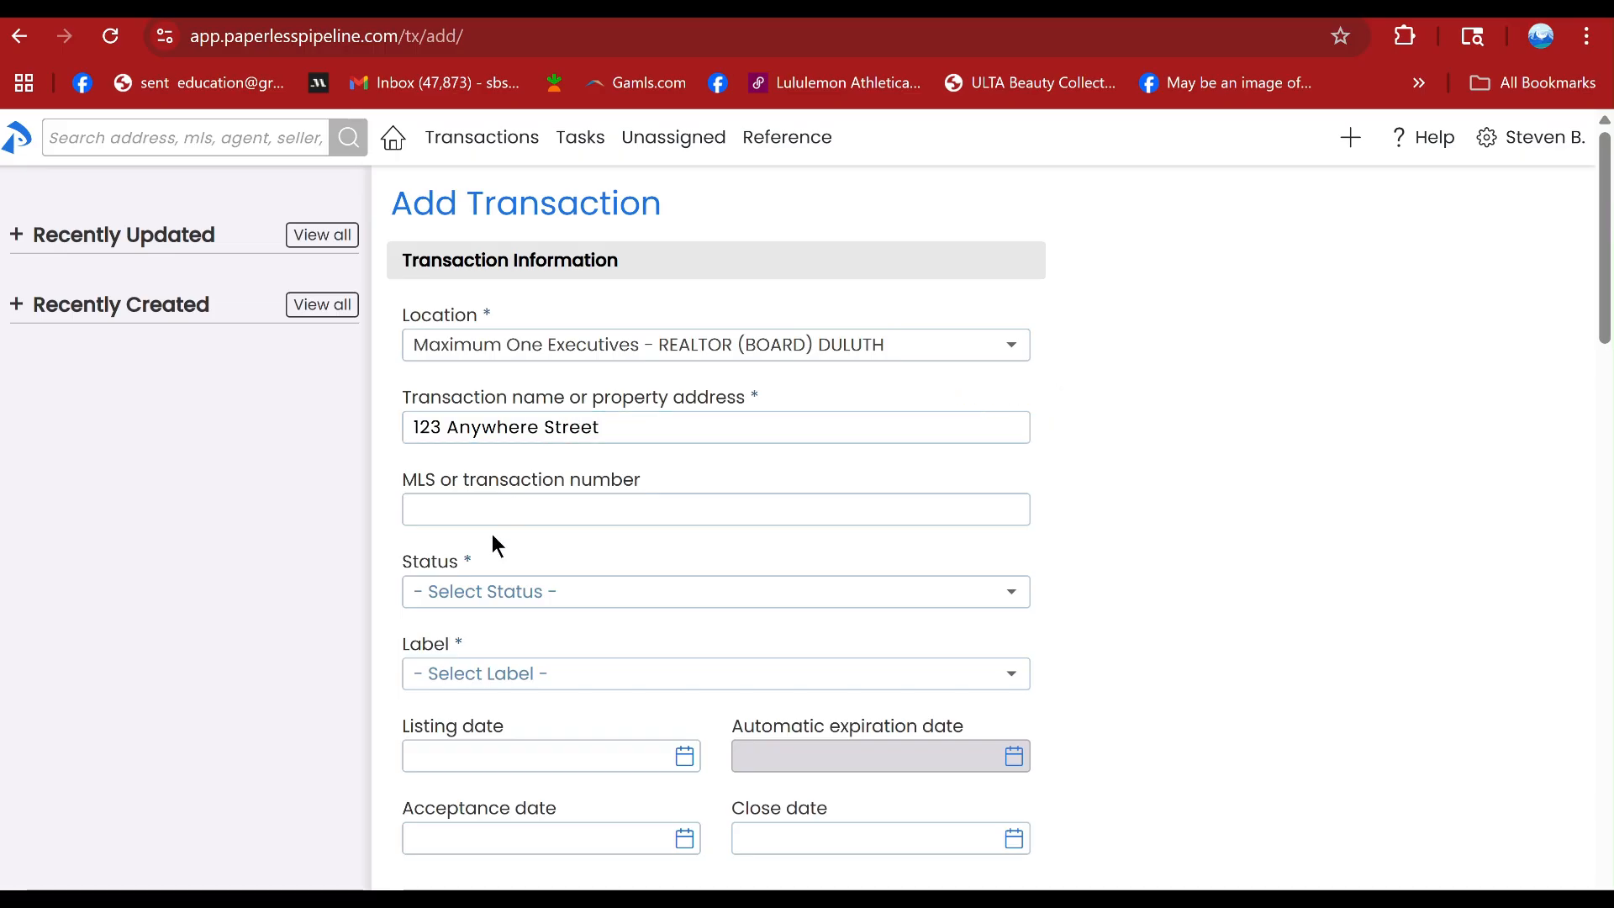
pyautogui.click(514, 503)
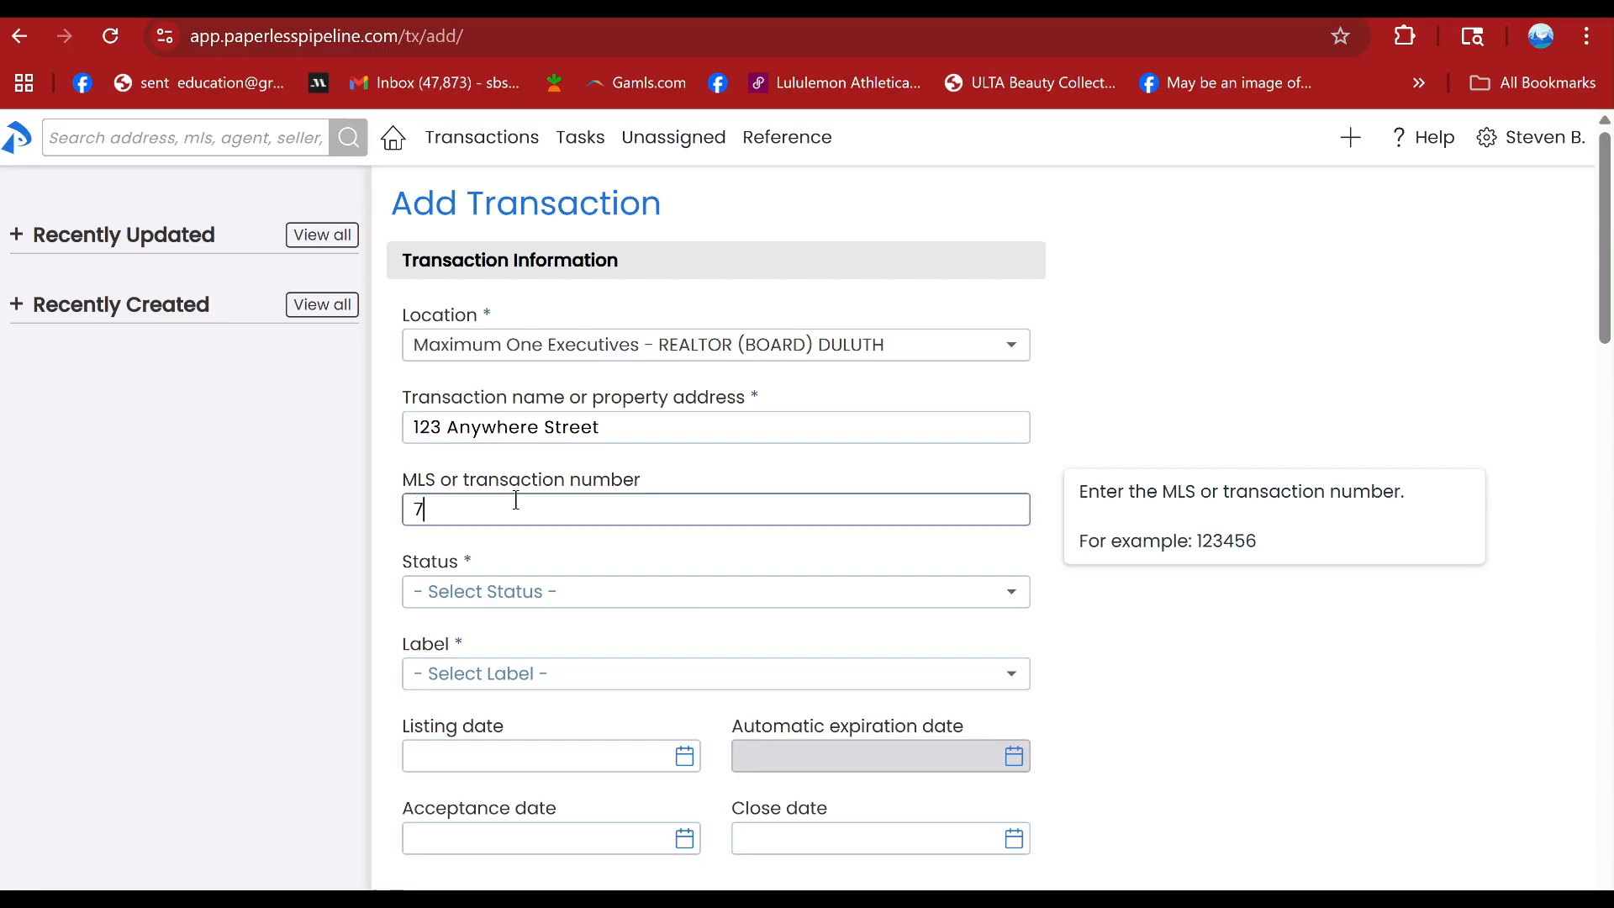
# - Set the transaction's status to Pending and its label to Residential Property
pyautogui.click(522, 593)
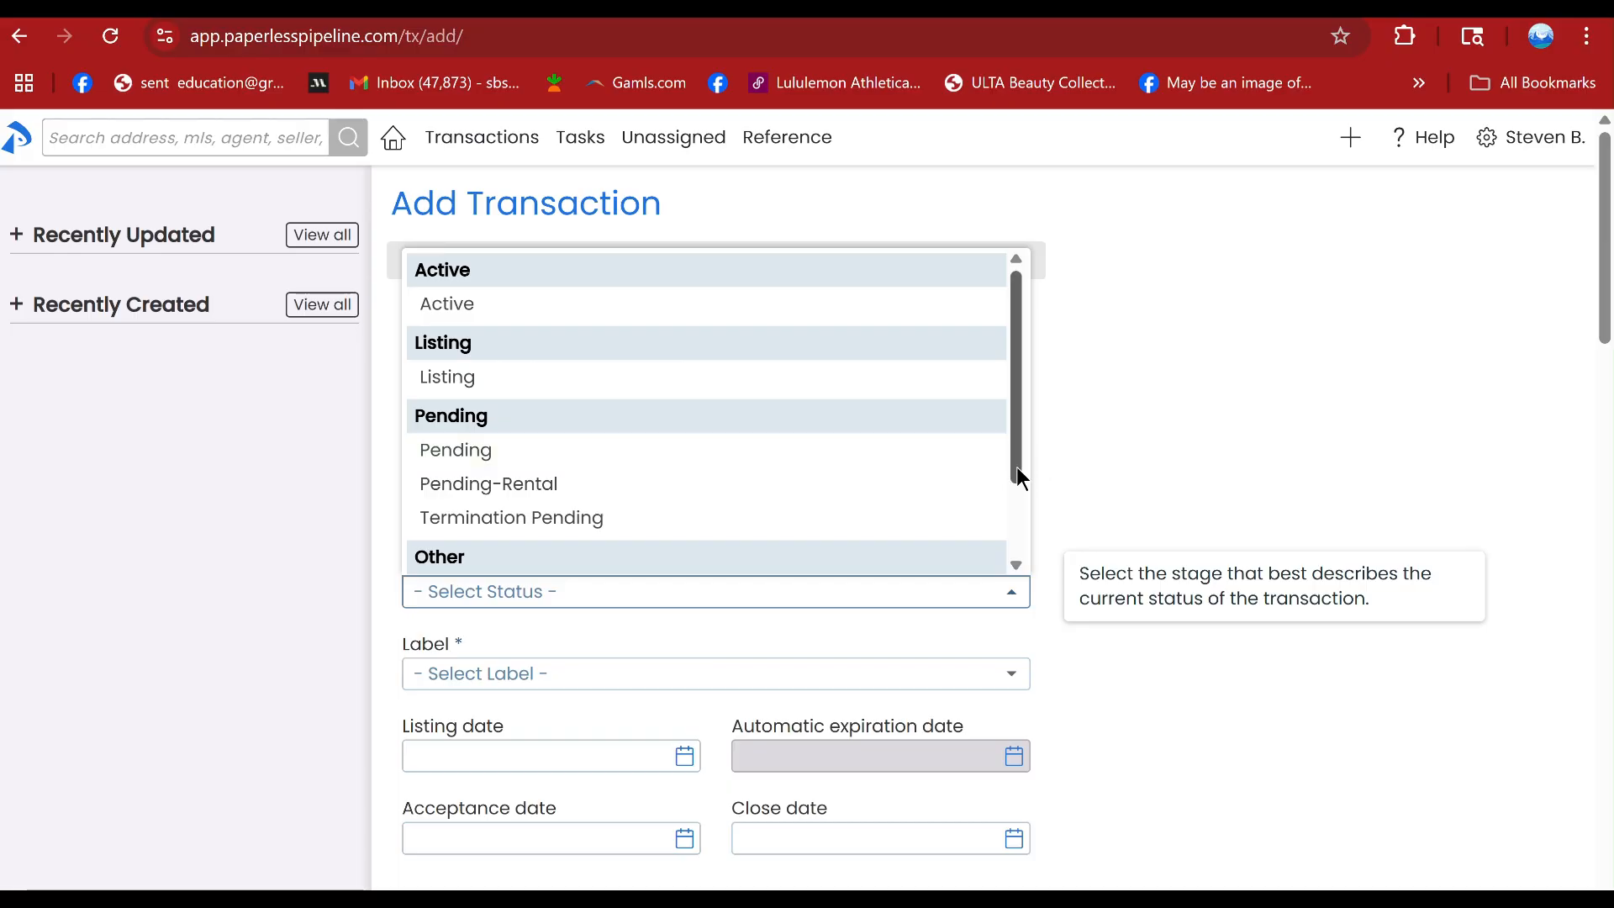
pyautogui.moveTo(1017, 468)
pyautogui.mouseDown()
pyautogui.moveTo(1019, 543)
pyautogui.moveTo(1022, 474)
pyautogui.mouseUp()
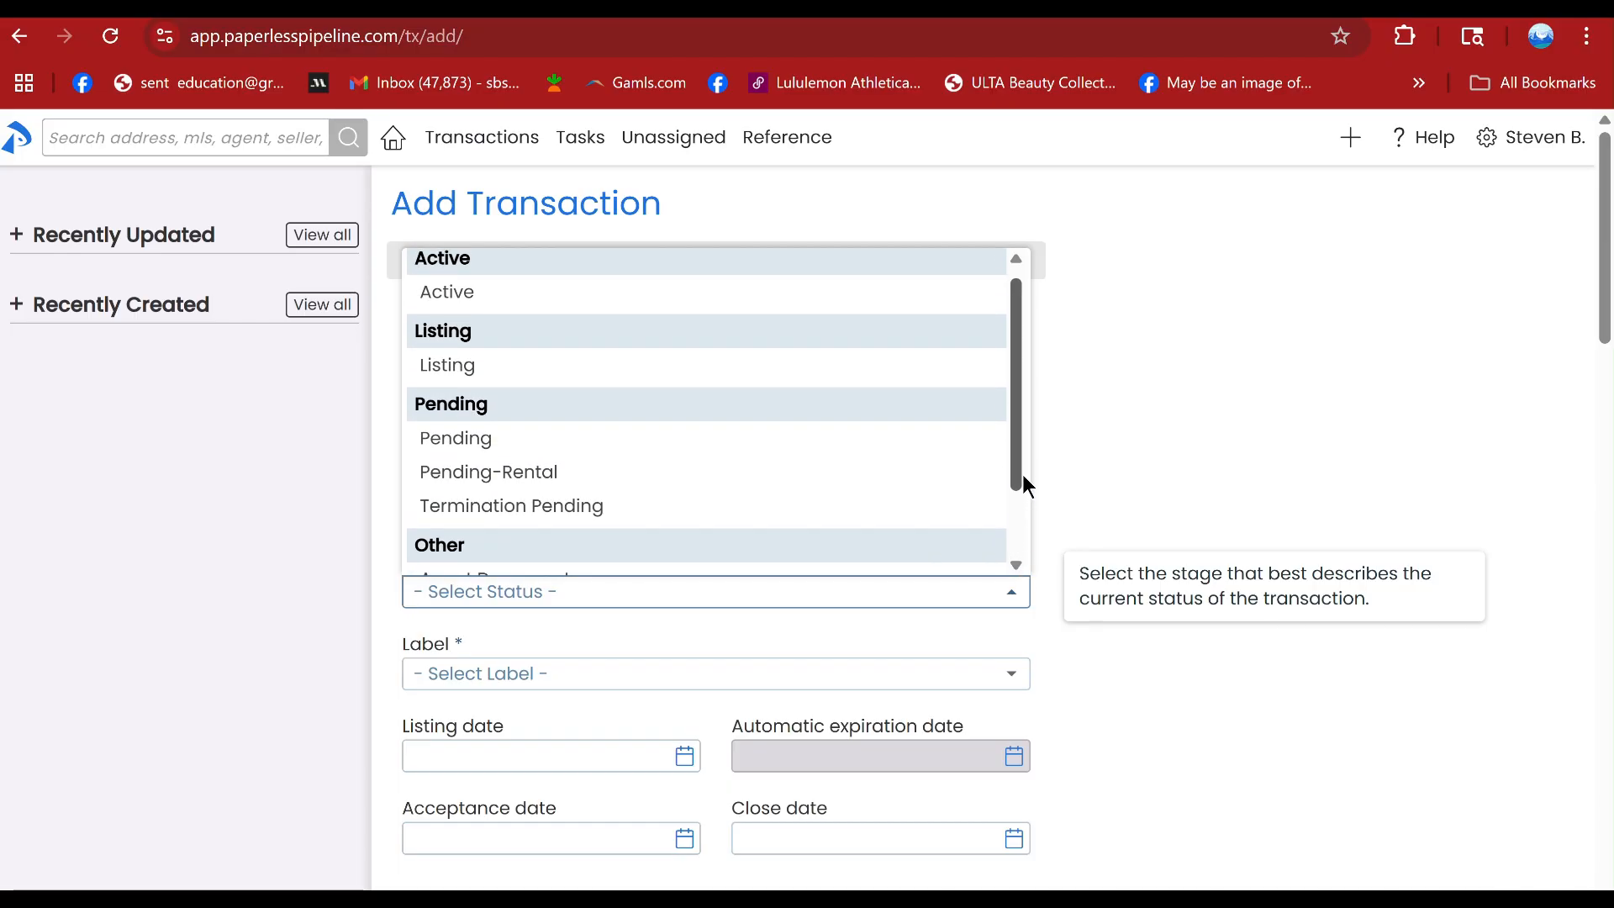
pyautogui.click(483, 443)
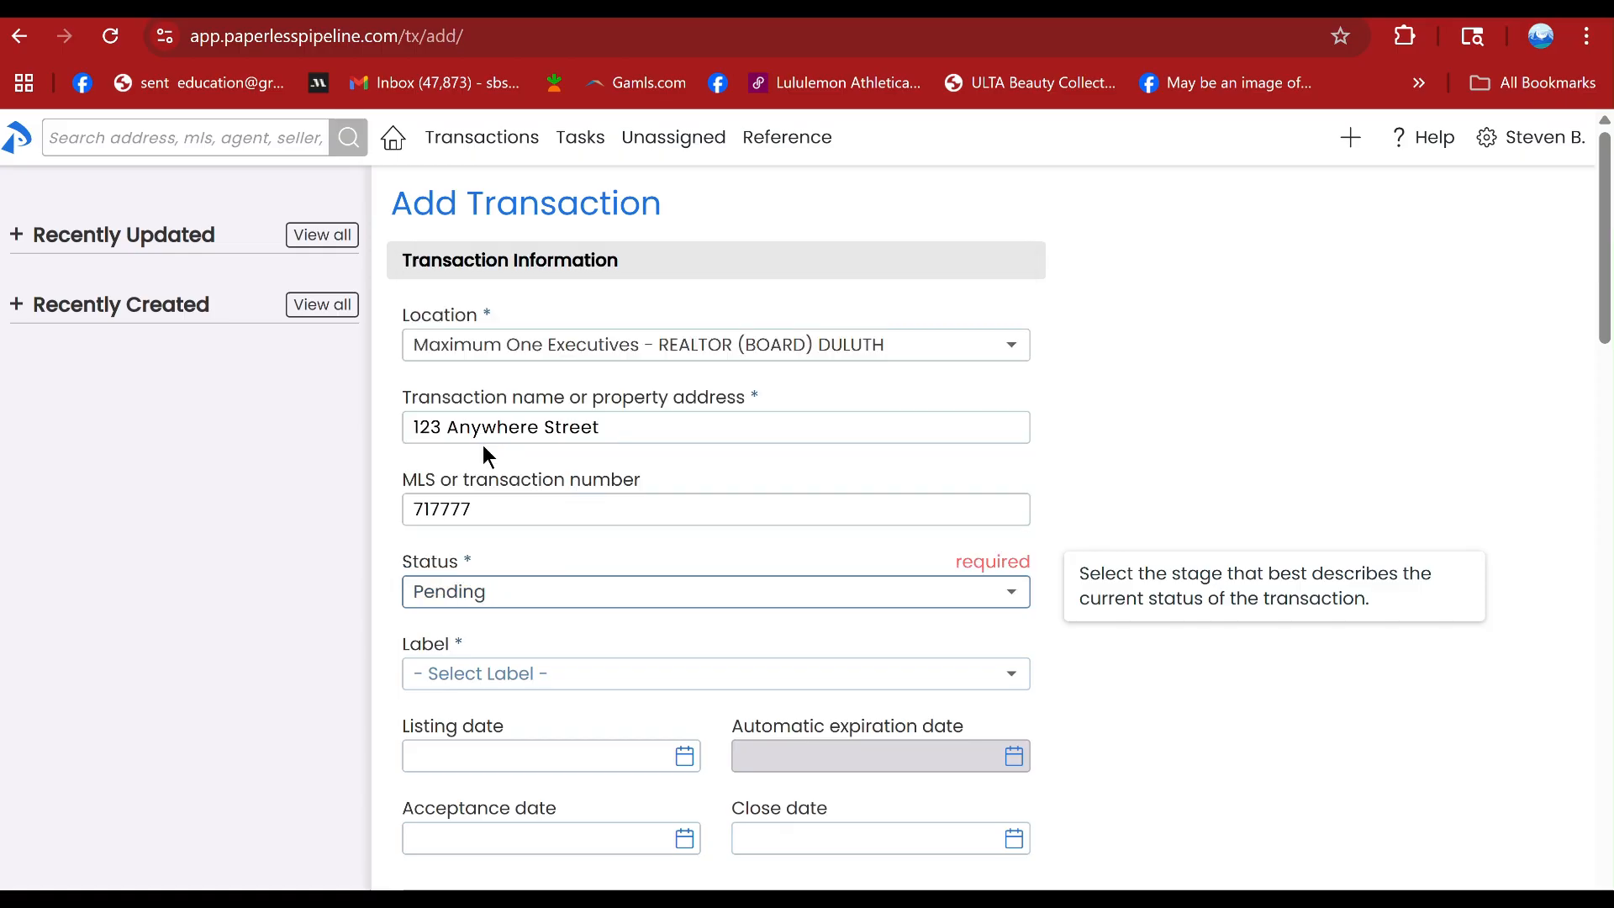
pyautogui.click(538, 685)
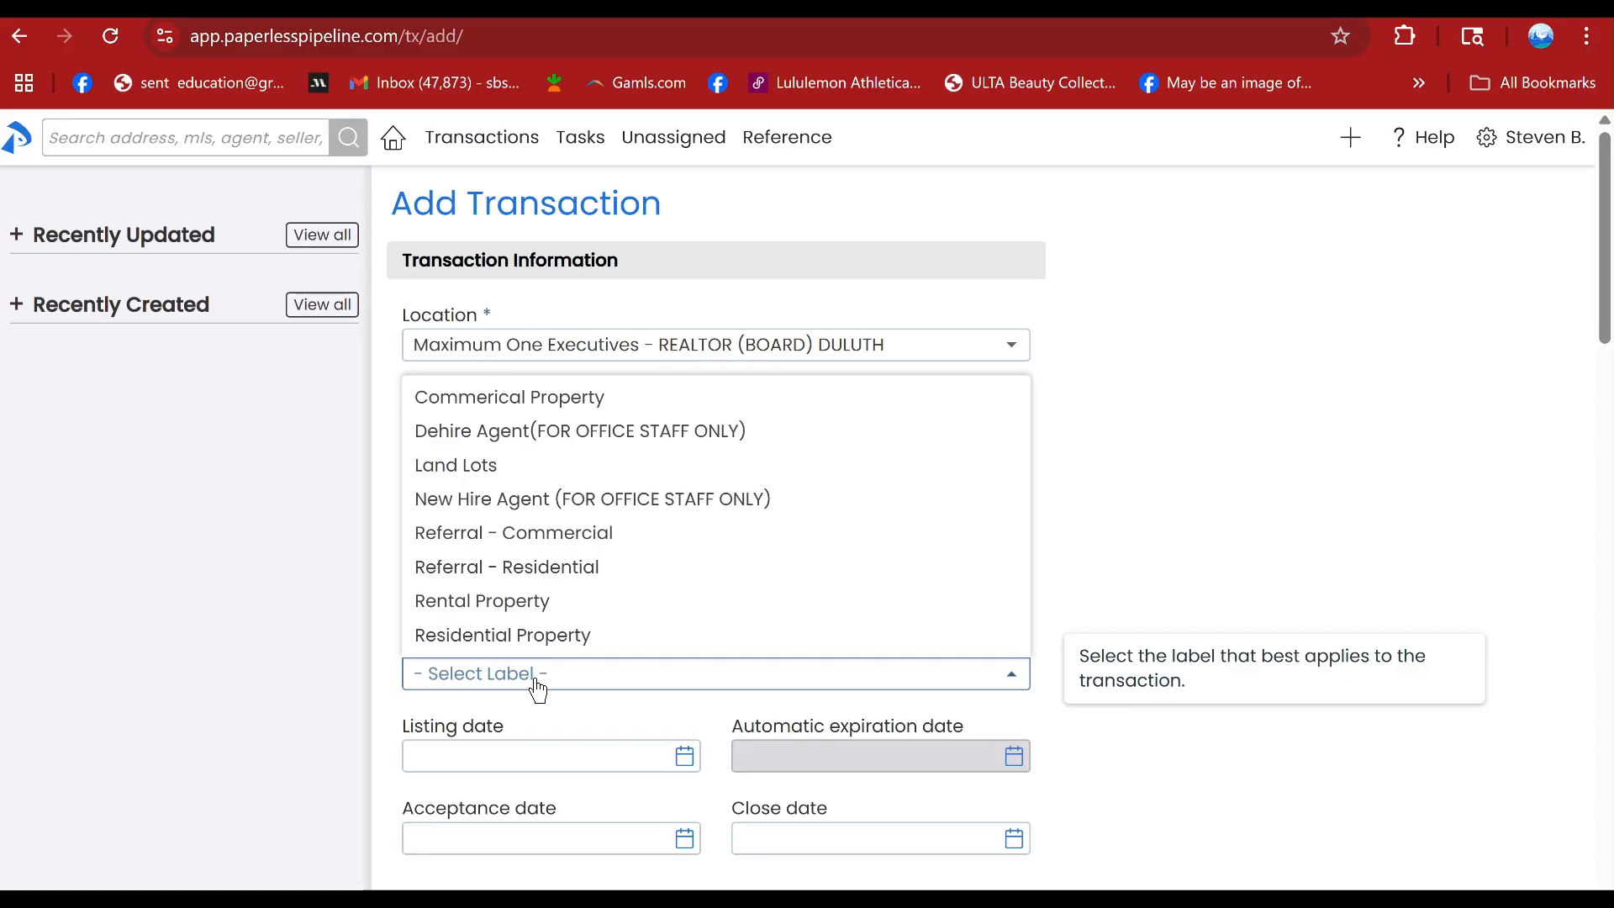
pyautogui.click(524, 635)
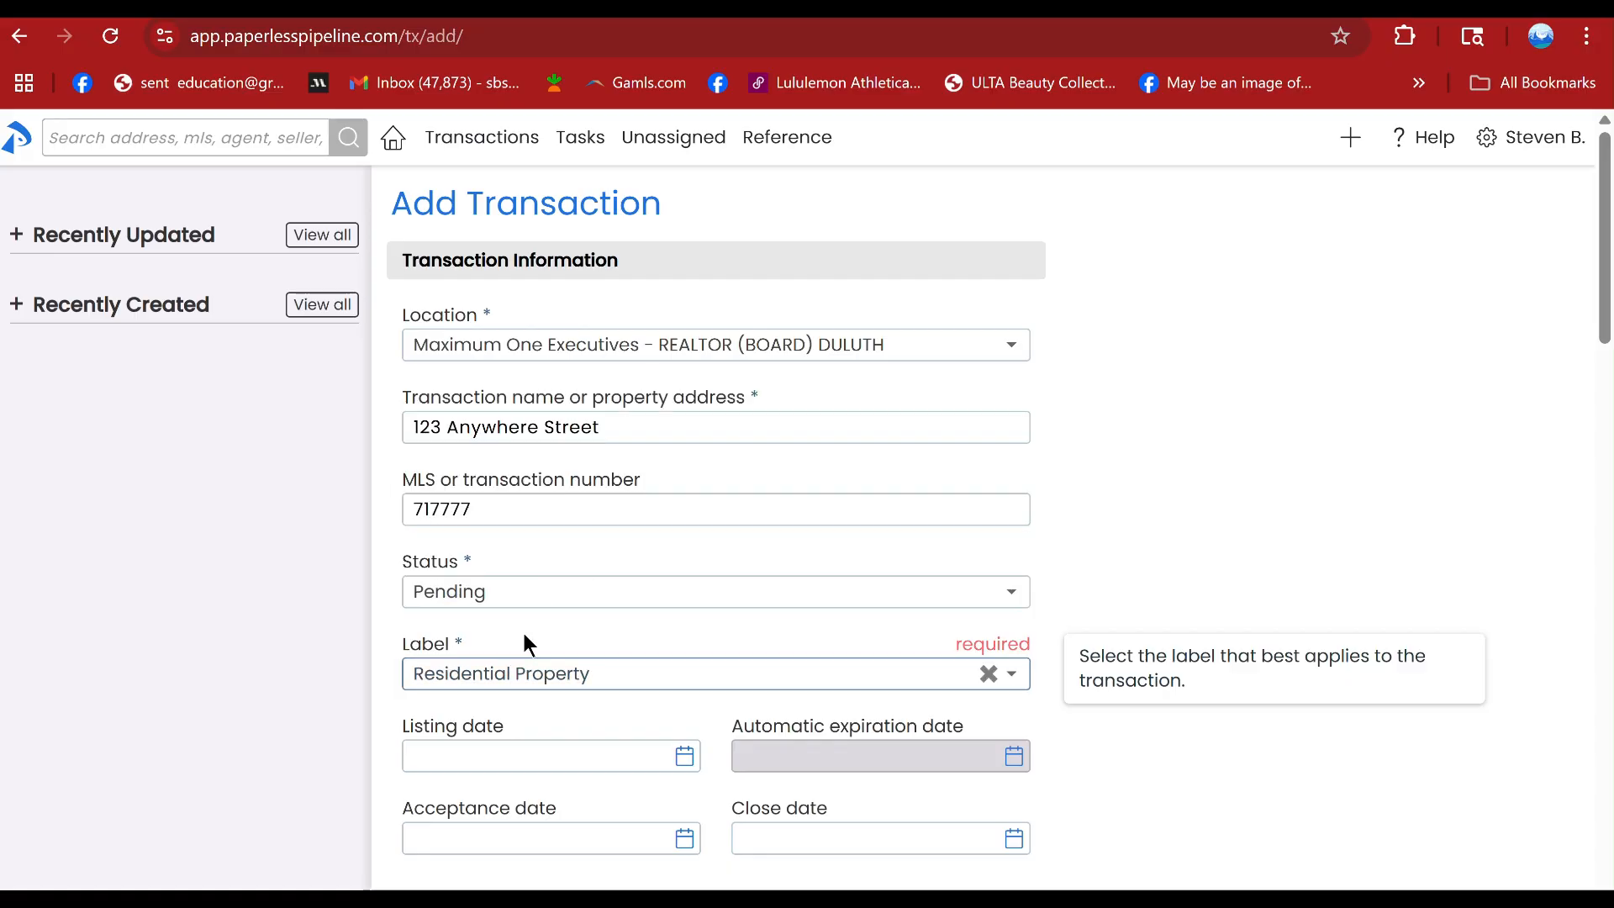
# - Leave the listing date empty and set the acceptance date to 07/24/2025 and the close date to 08/22/2025
pyautogui.click(508, 755)
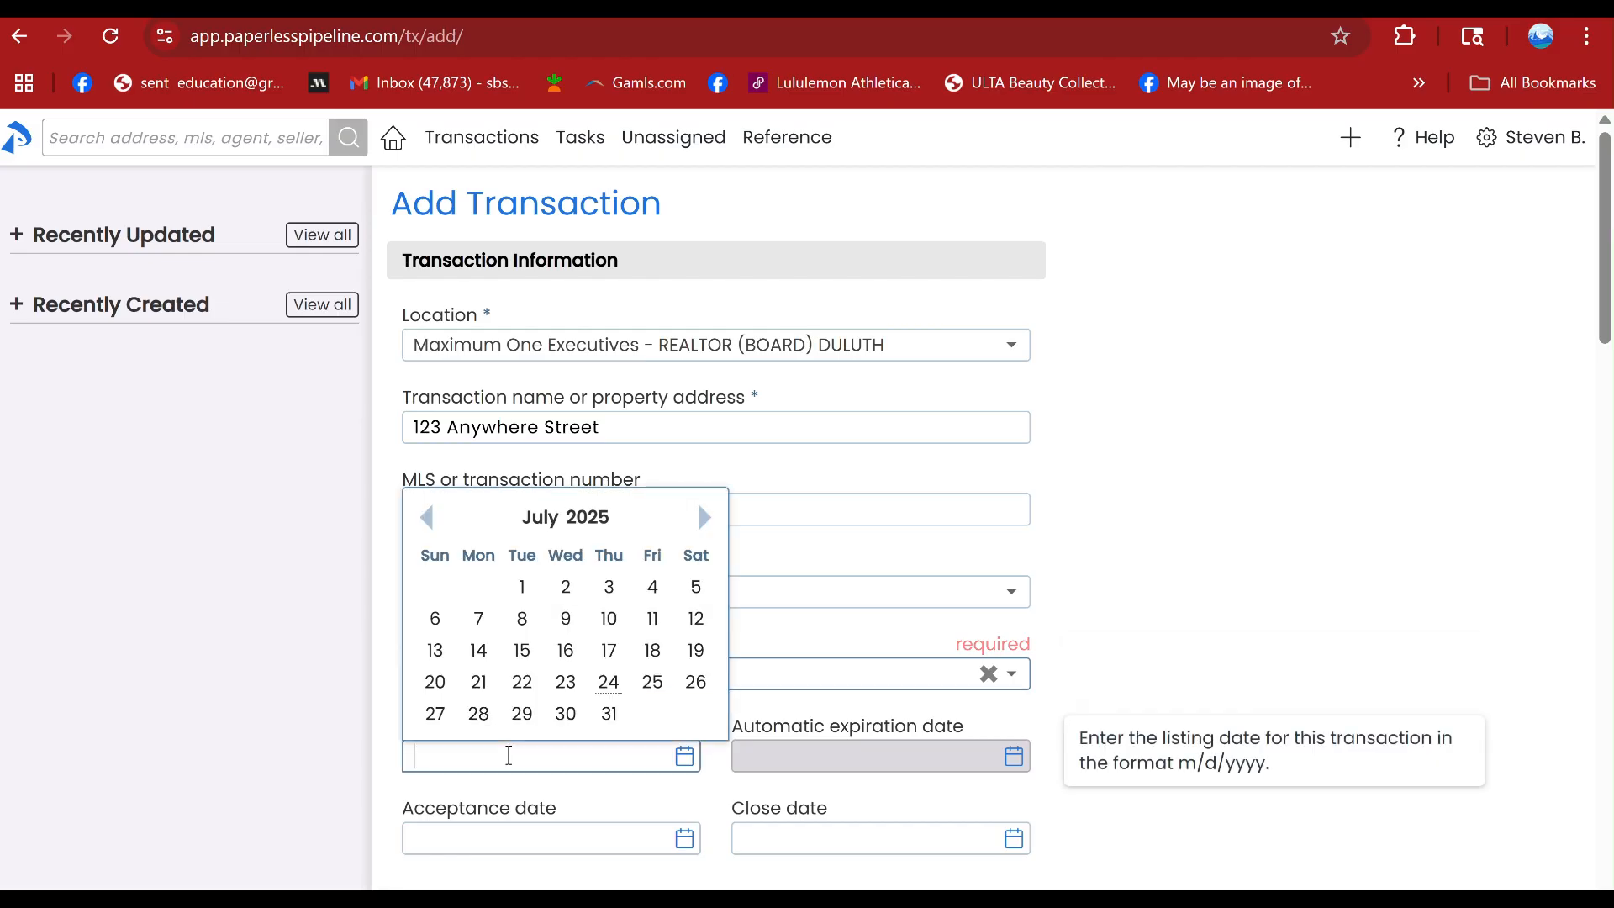
pyautogui.click(607, 795)
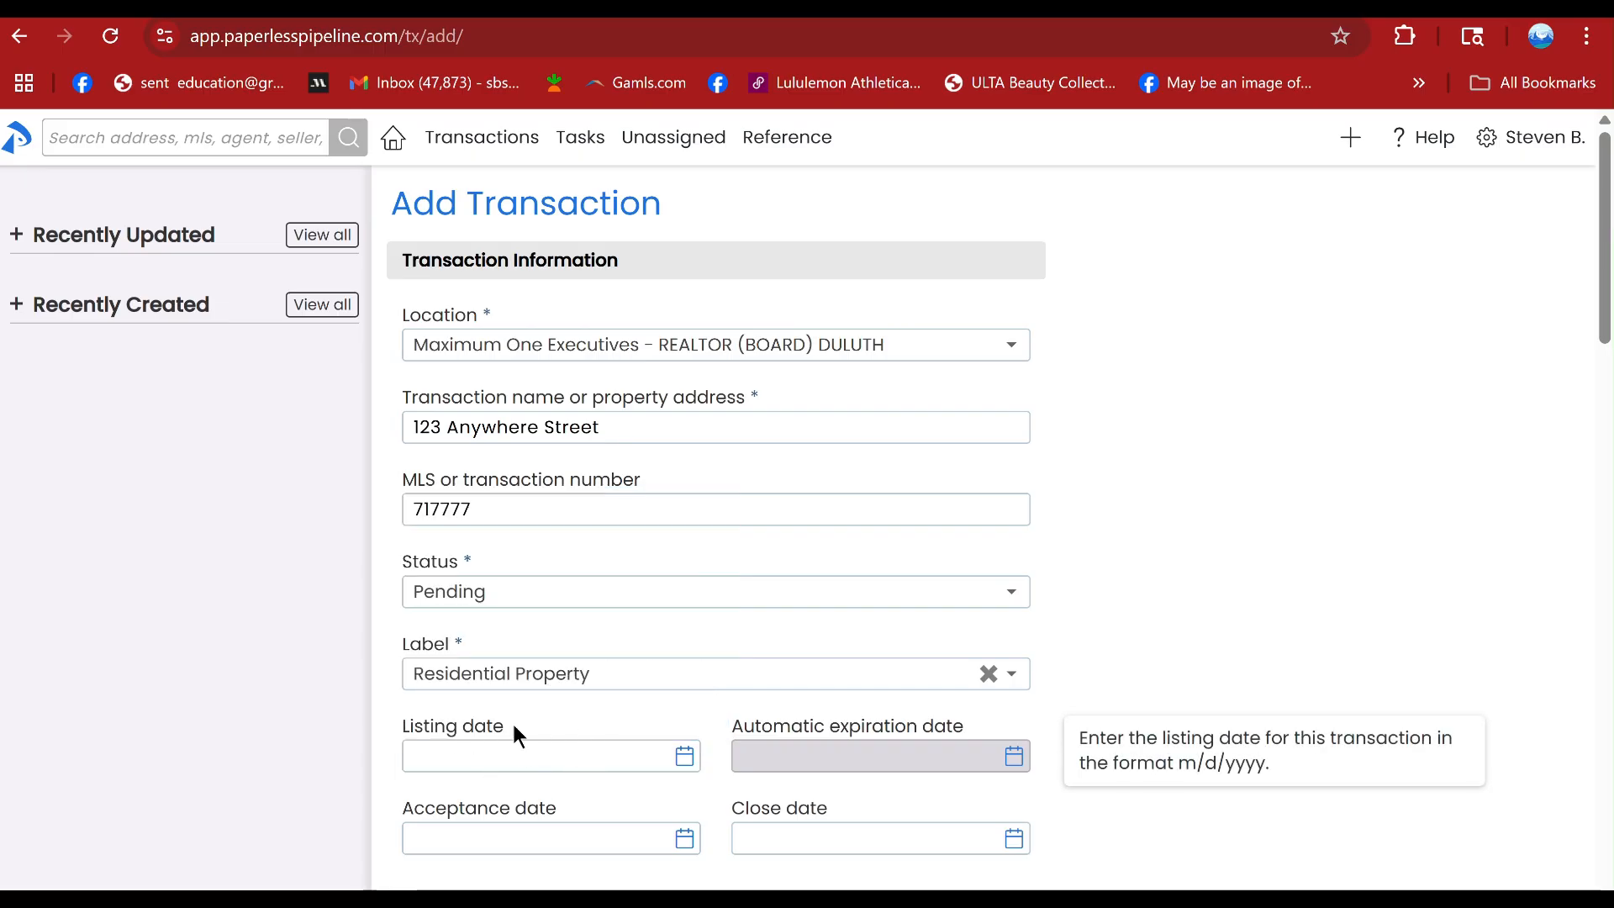
pyautogui.scroll(-1, 562, 765)
pyautogui.scroll(1, 562, 765)
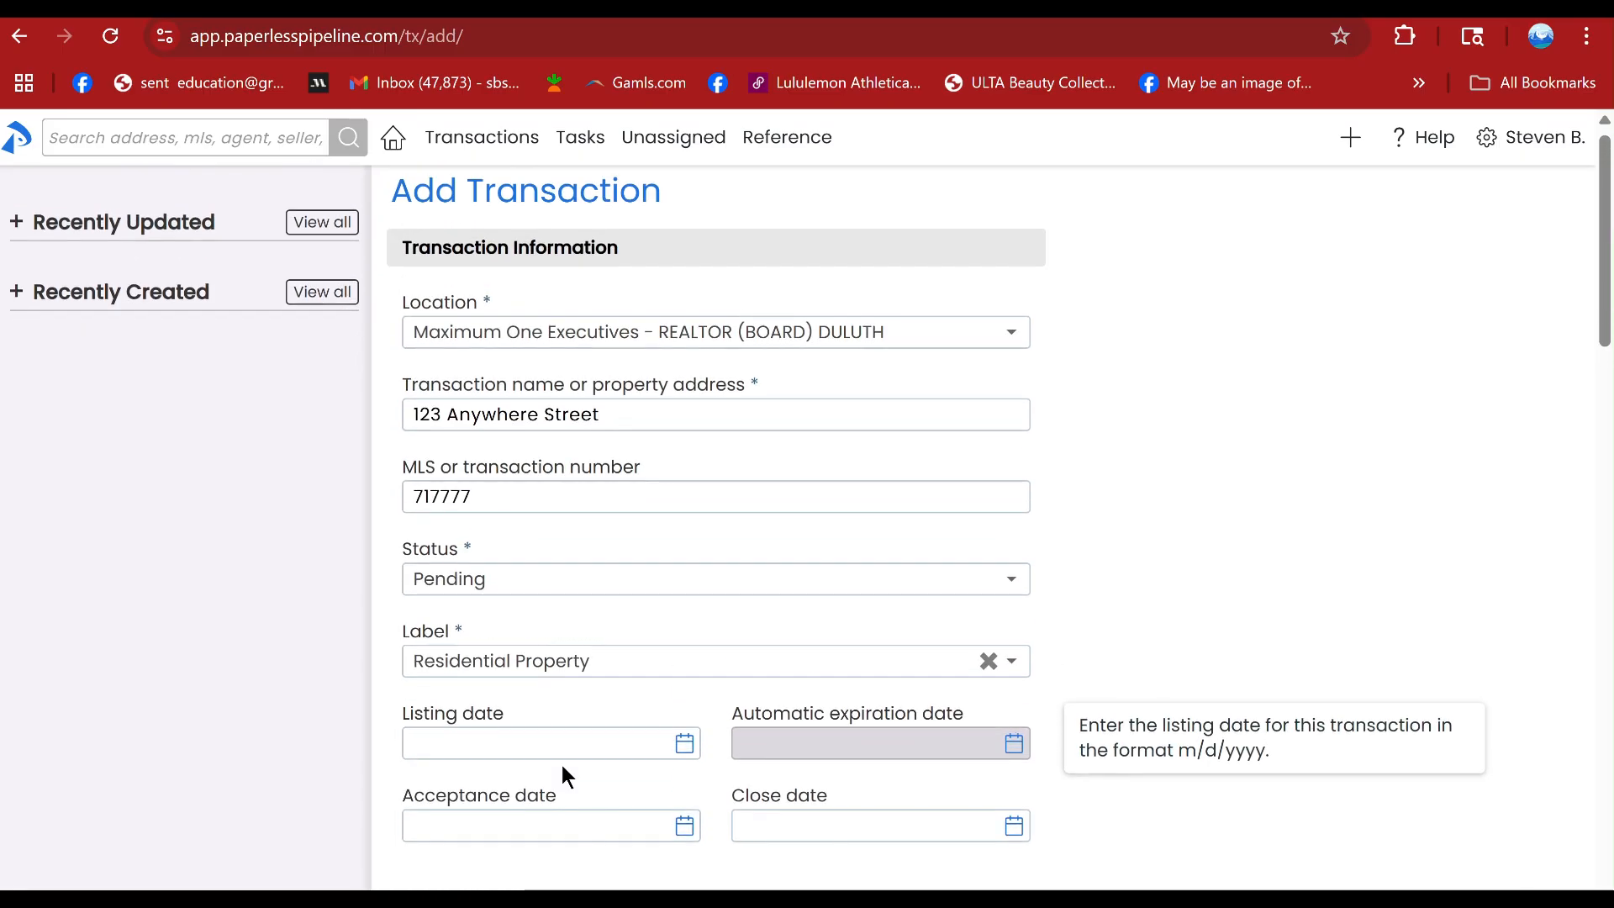
pyautogui.scroll(-2, 562, 765)
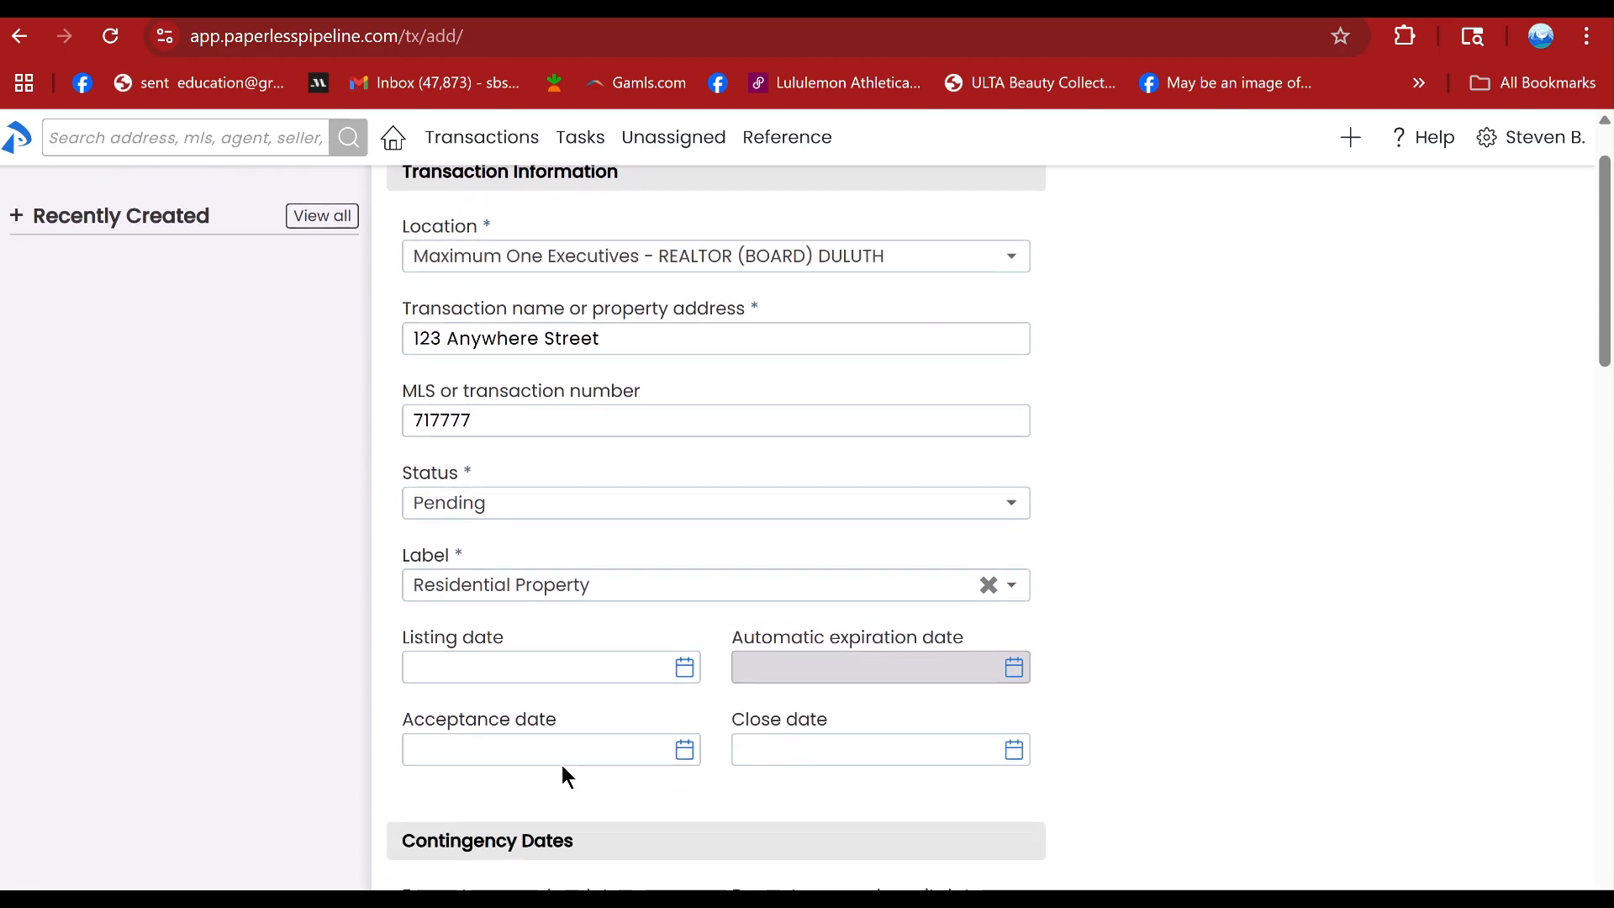
pyautogui.scroll(-1, 561, 764)
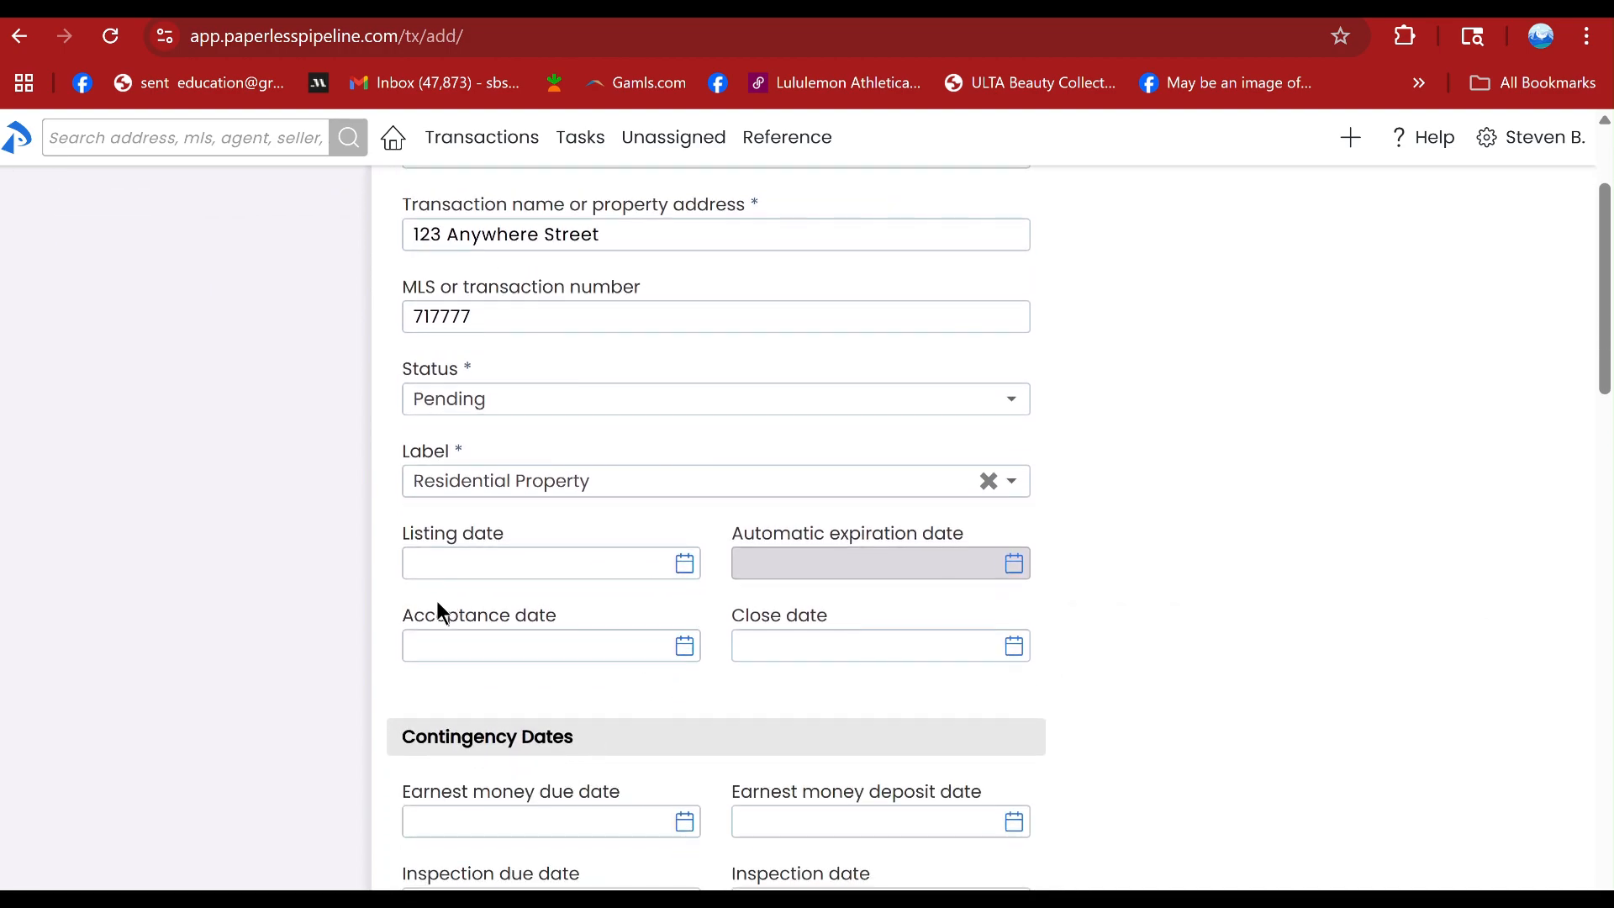
pyautogui.click(696, 649)
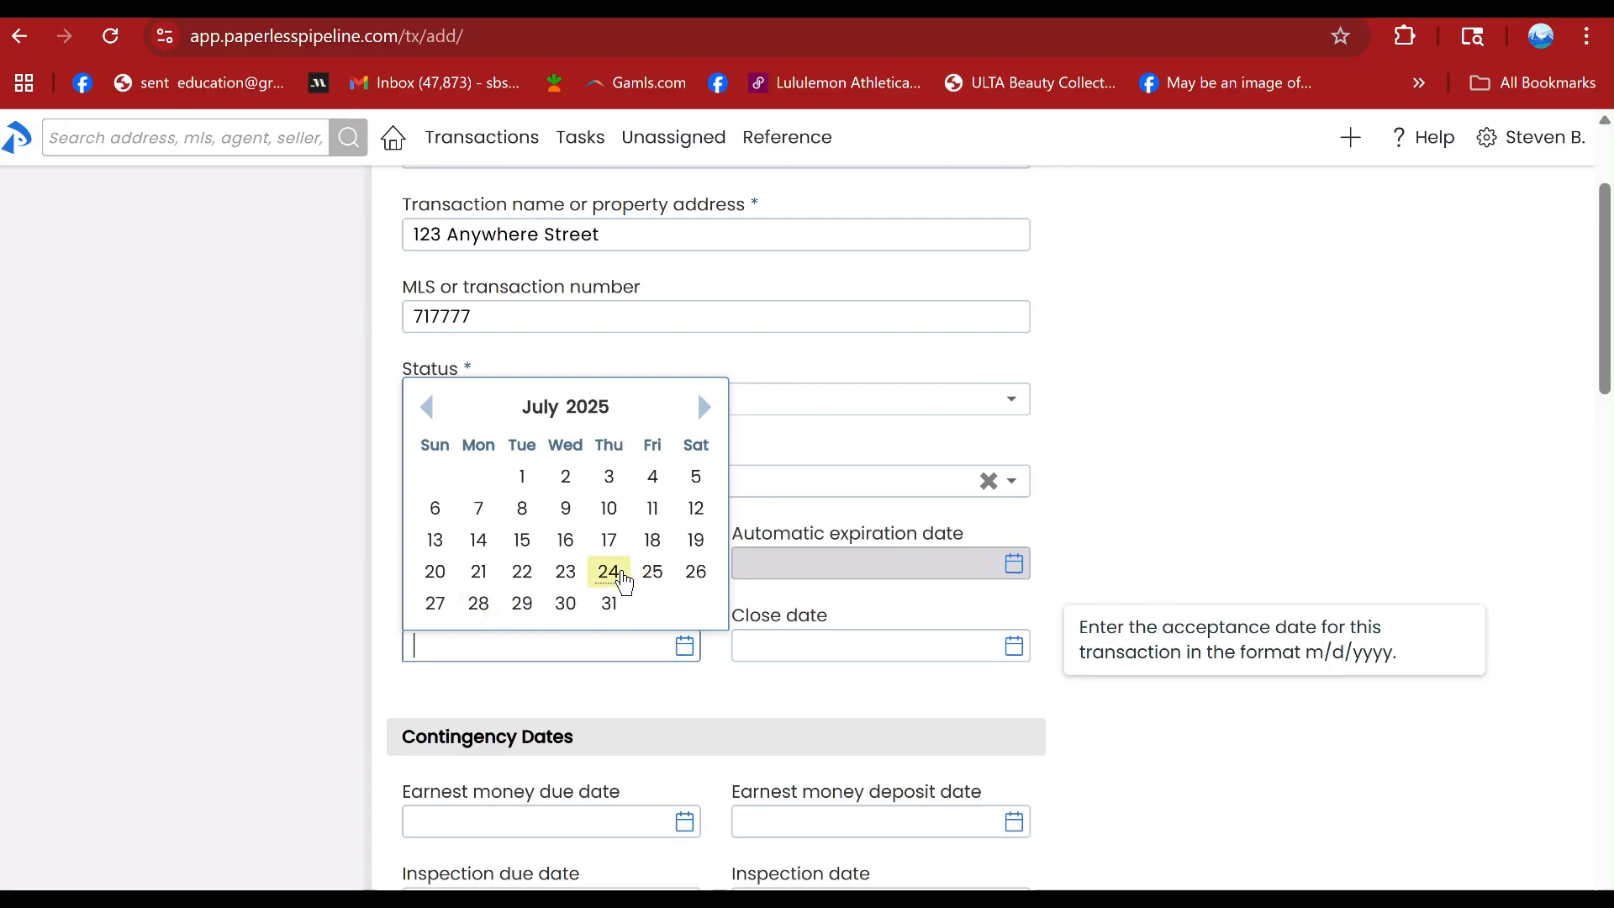
pyautogui.click(611, 573)
pyautogui.click(832, 644)
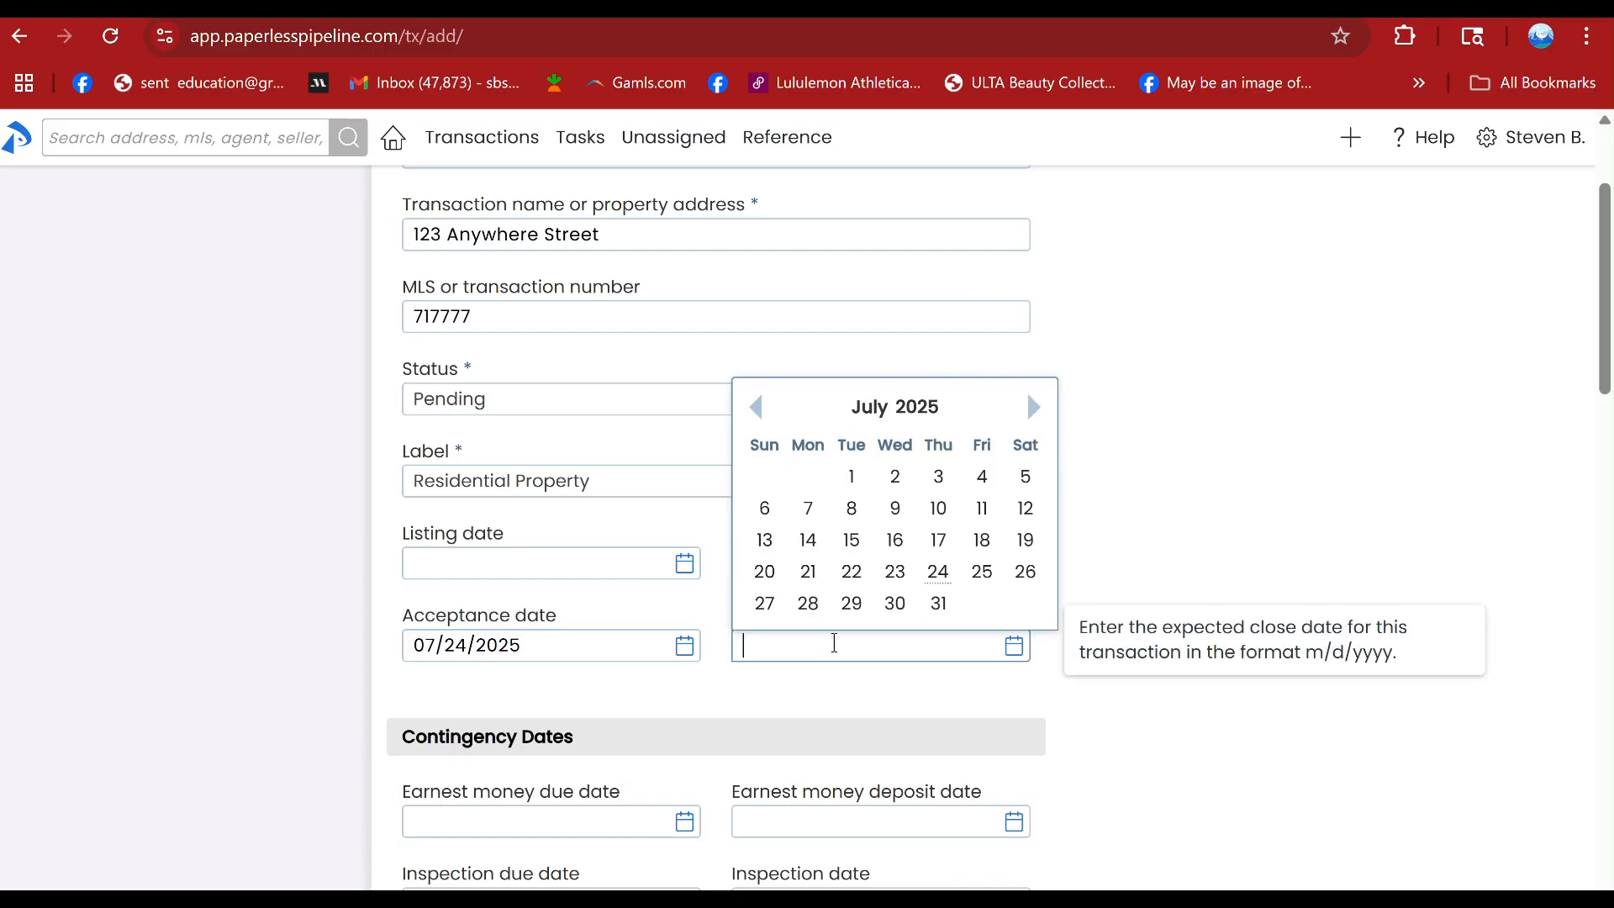
pyautogui.click(1033, 407)
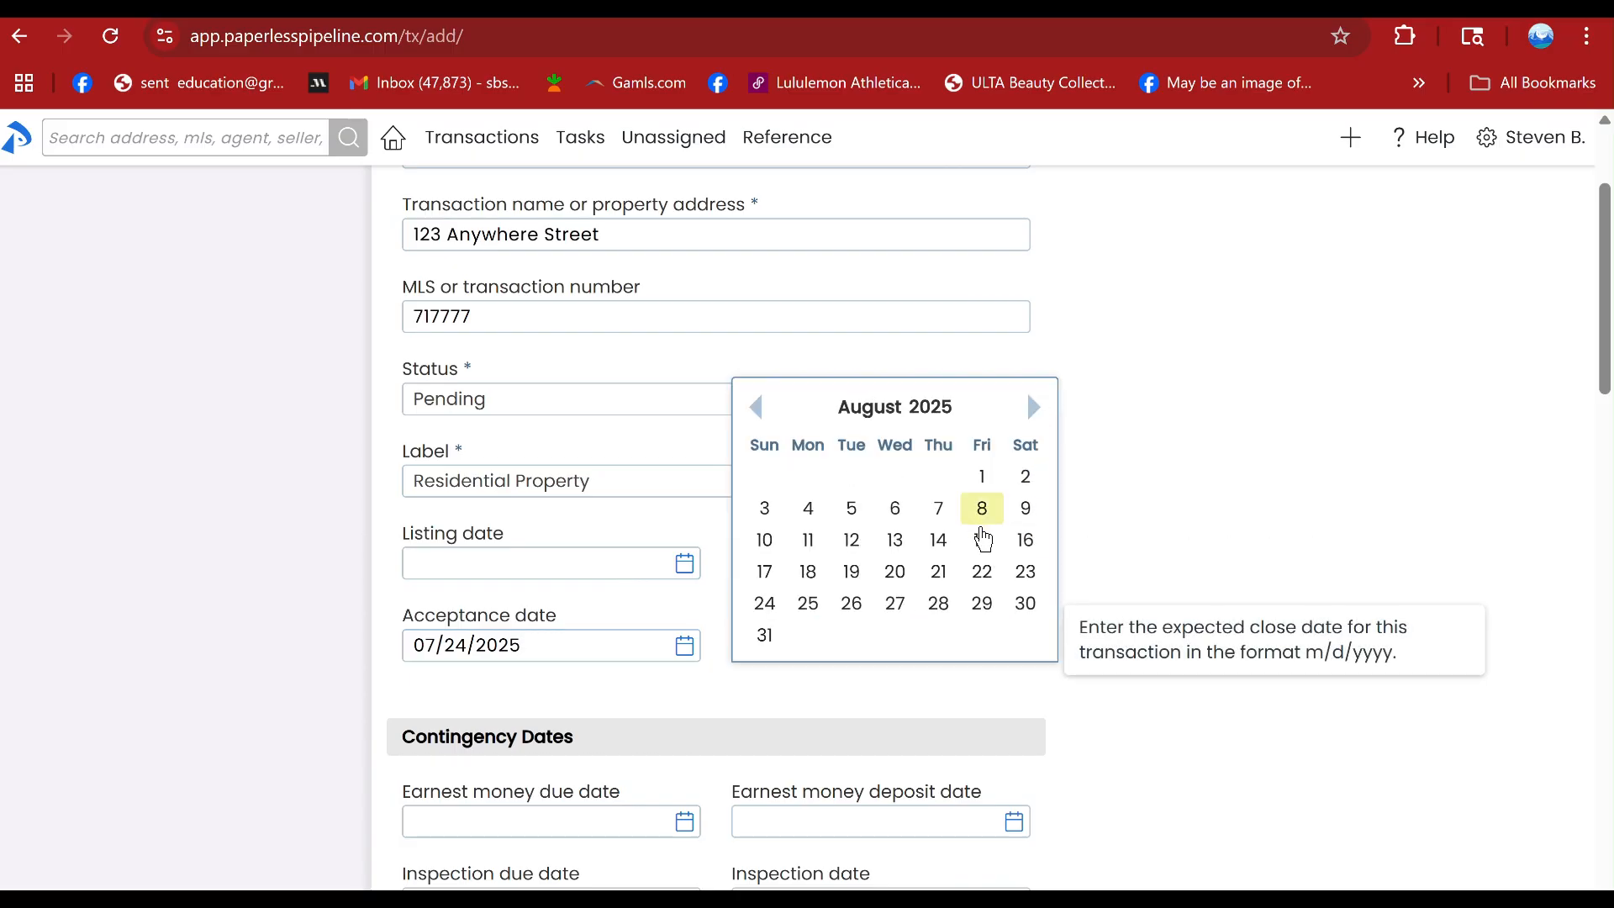
pyautogui.click(982, 572)
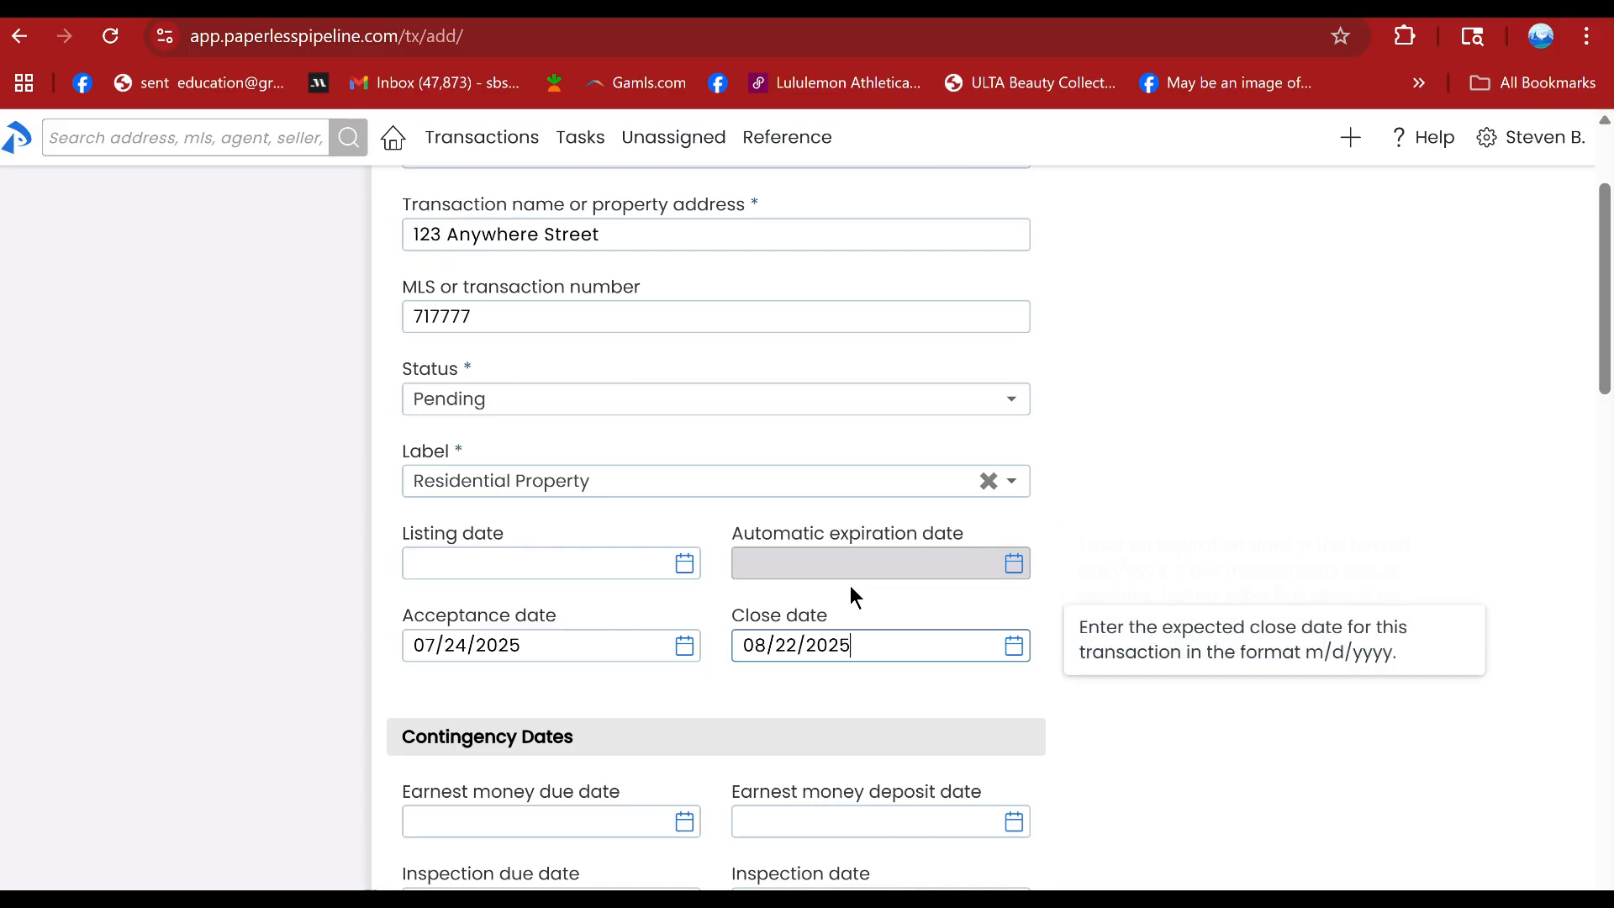
# - Review the form's contingency dates, lender and attorney, buyer, seller and pricing fields, and the agent assignment section
pyautogui.scroll(-2, 620, 669)
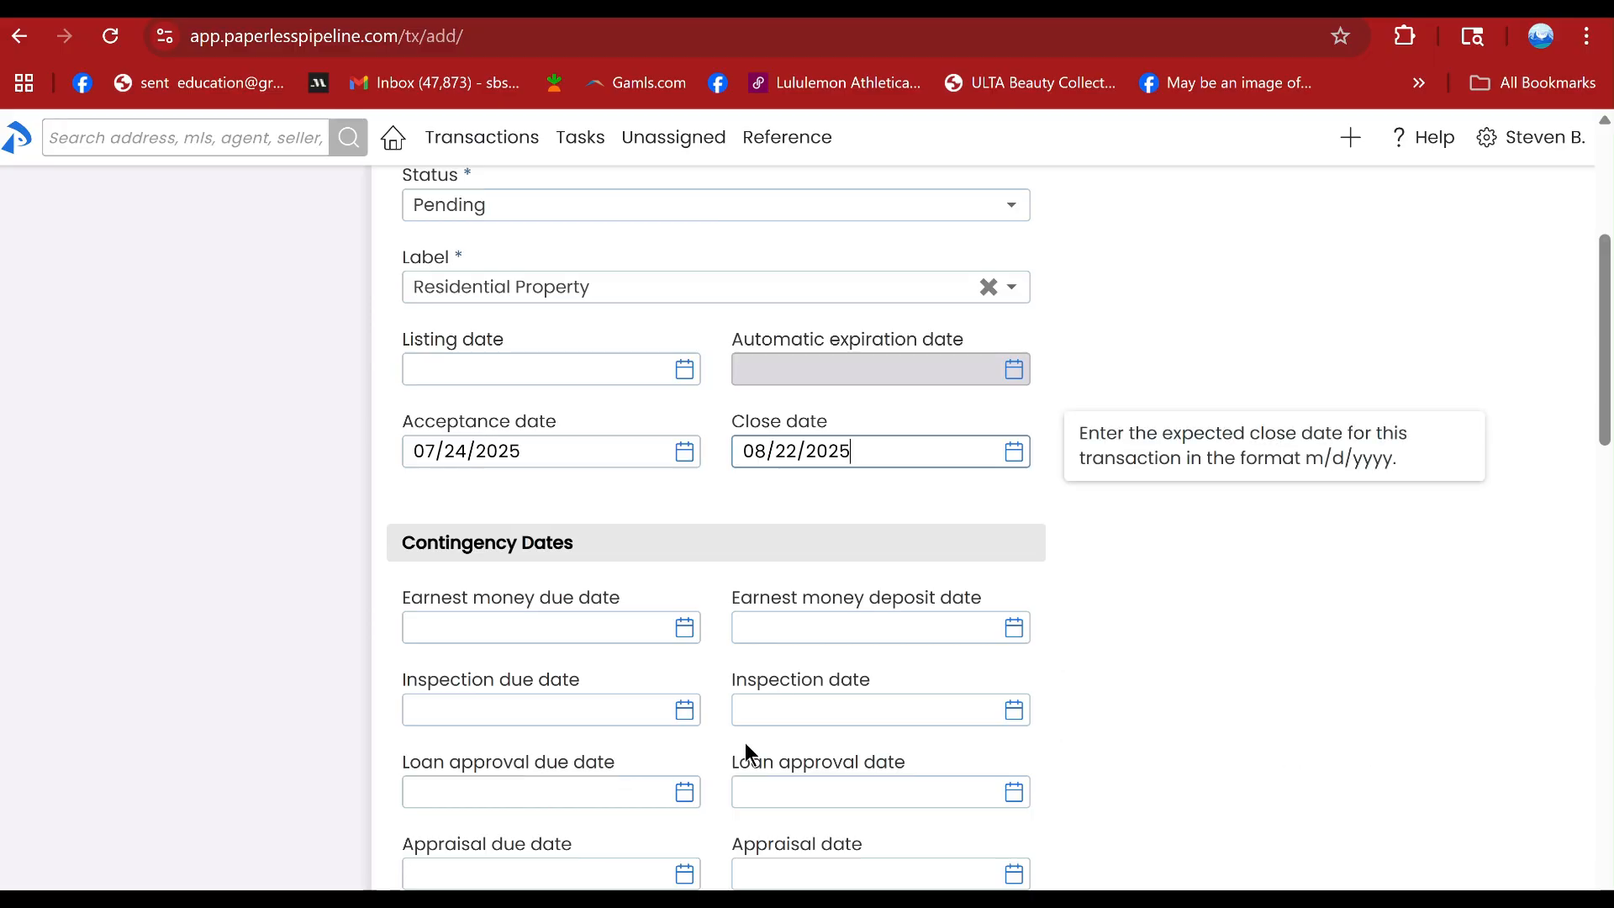
pyautogui.scroll(-1, 953, 740)
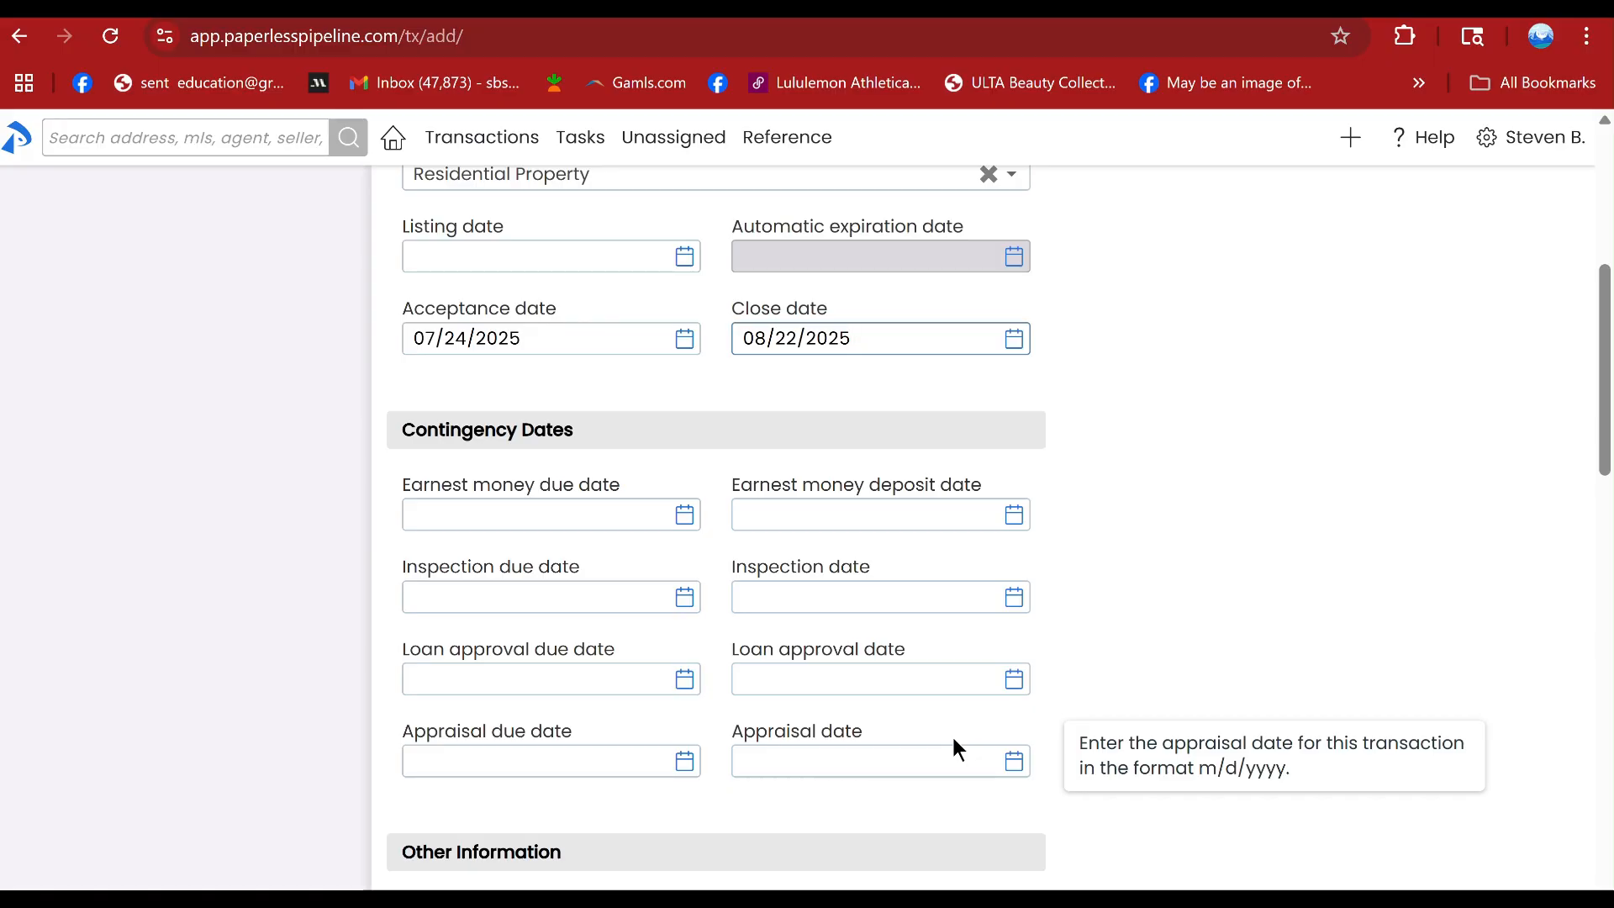
pyautogui.scroll(-1, 953, 740)
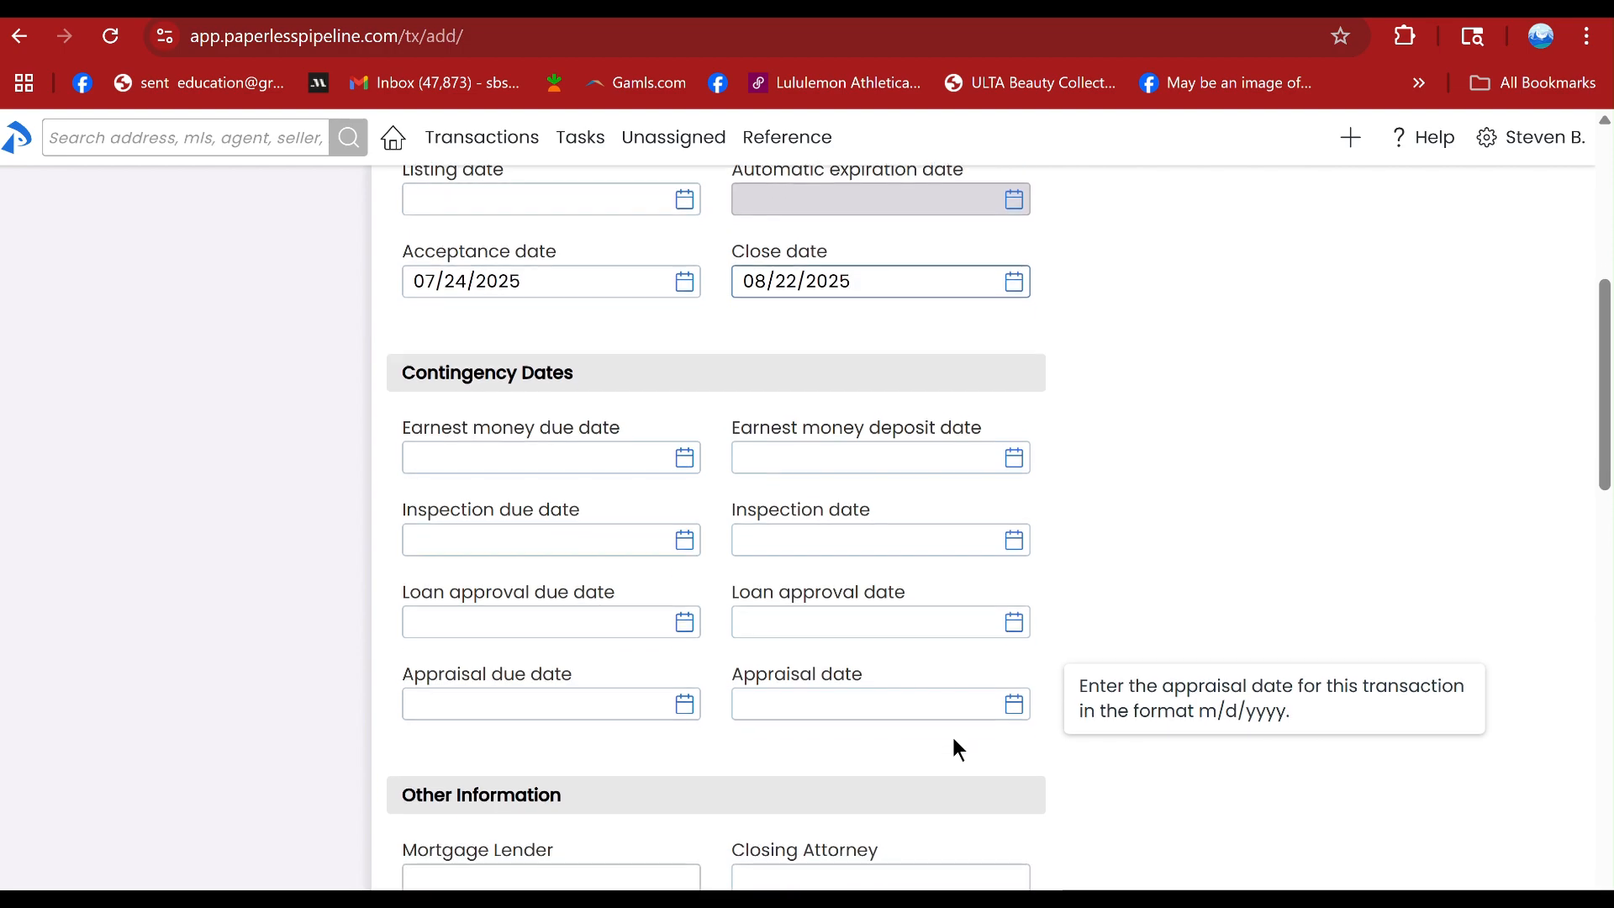
pyautogui.scroll(-3, 953, 739)
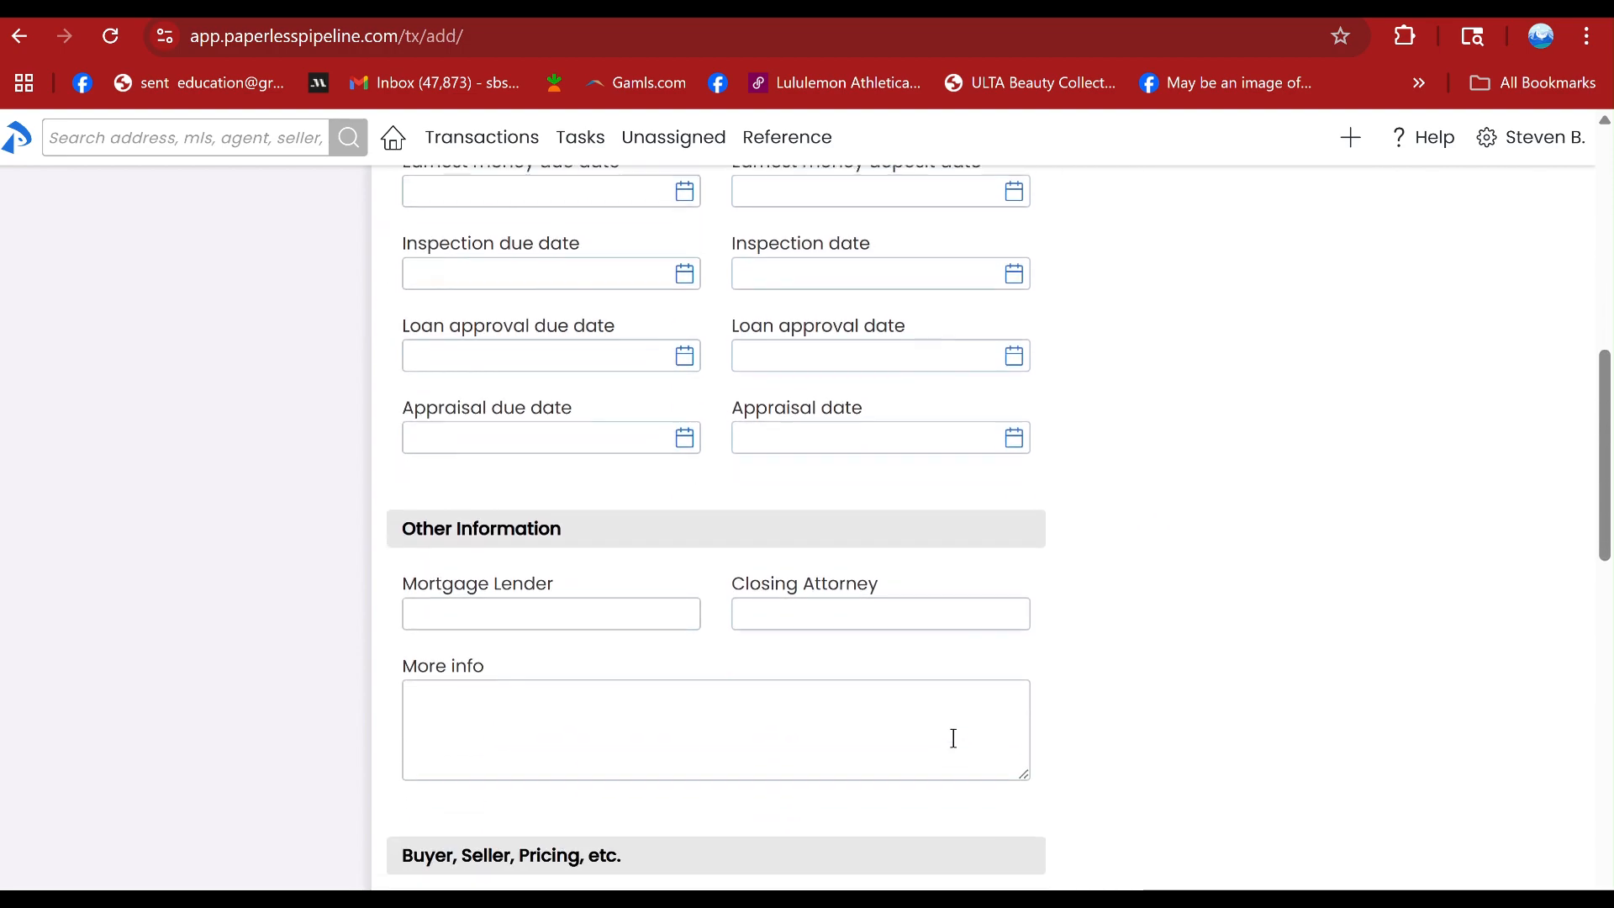
pyautogui.scroll(-4, 953, 738)
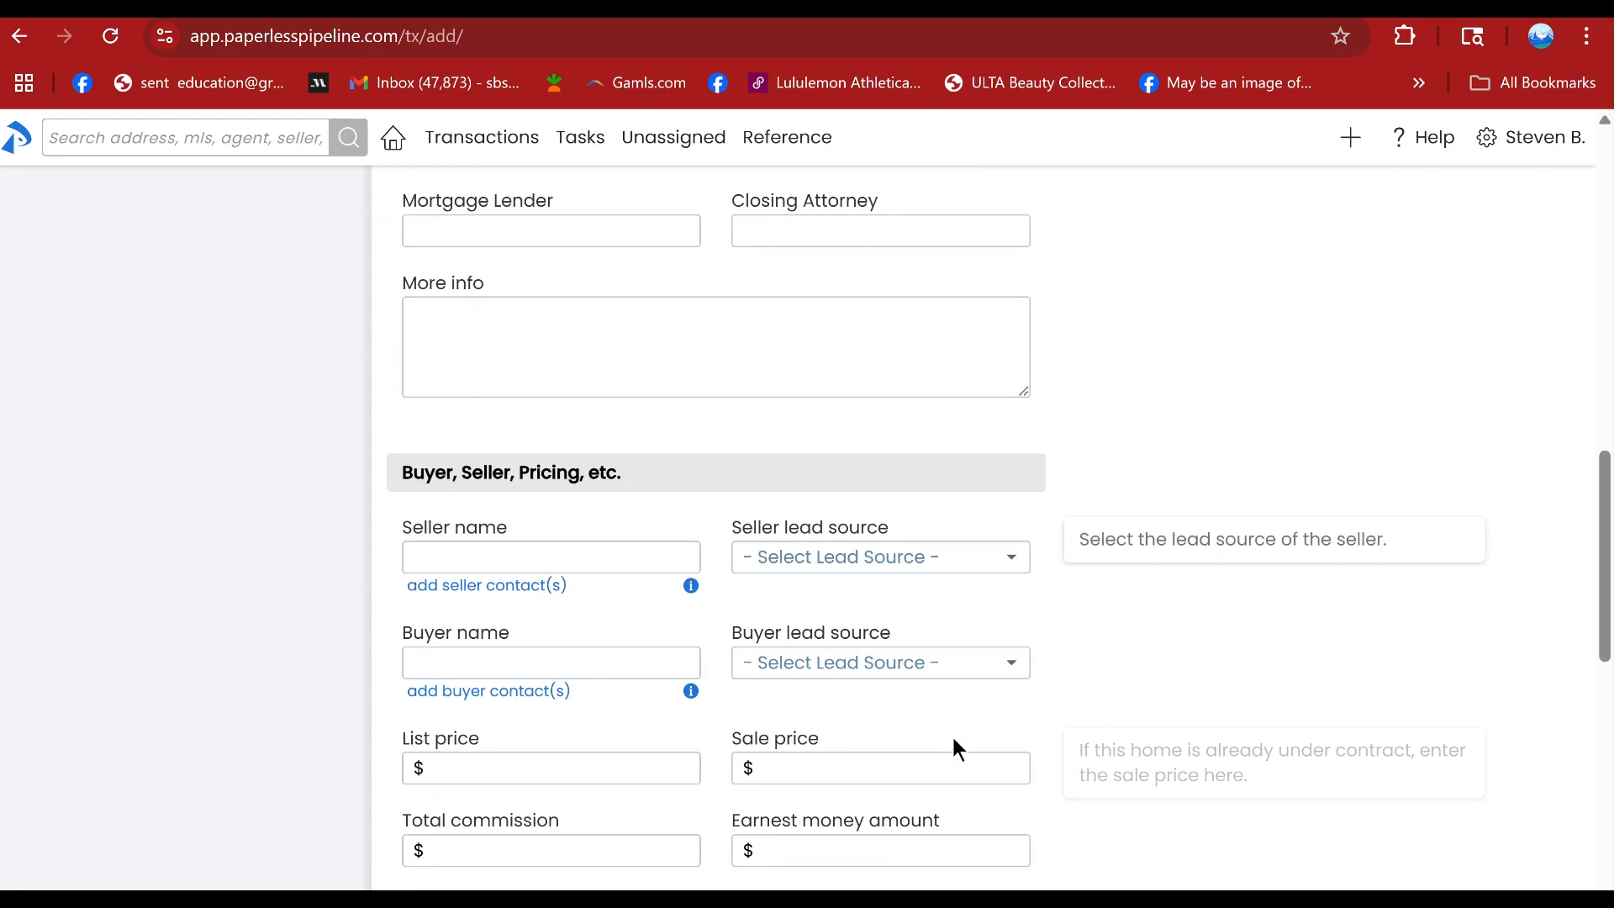
pyautogui.scroll(-3, 953, 740)
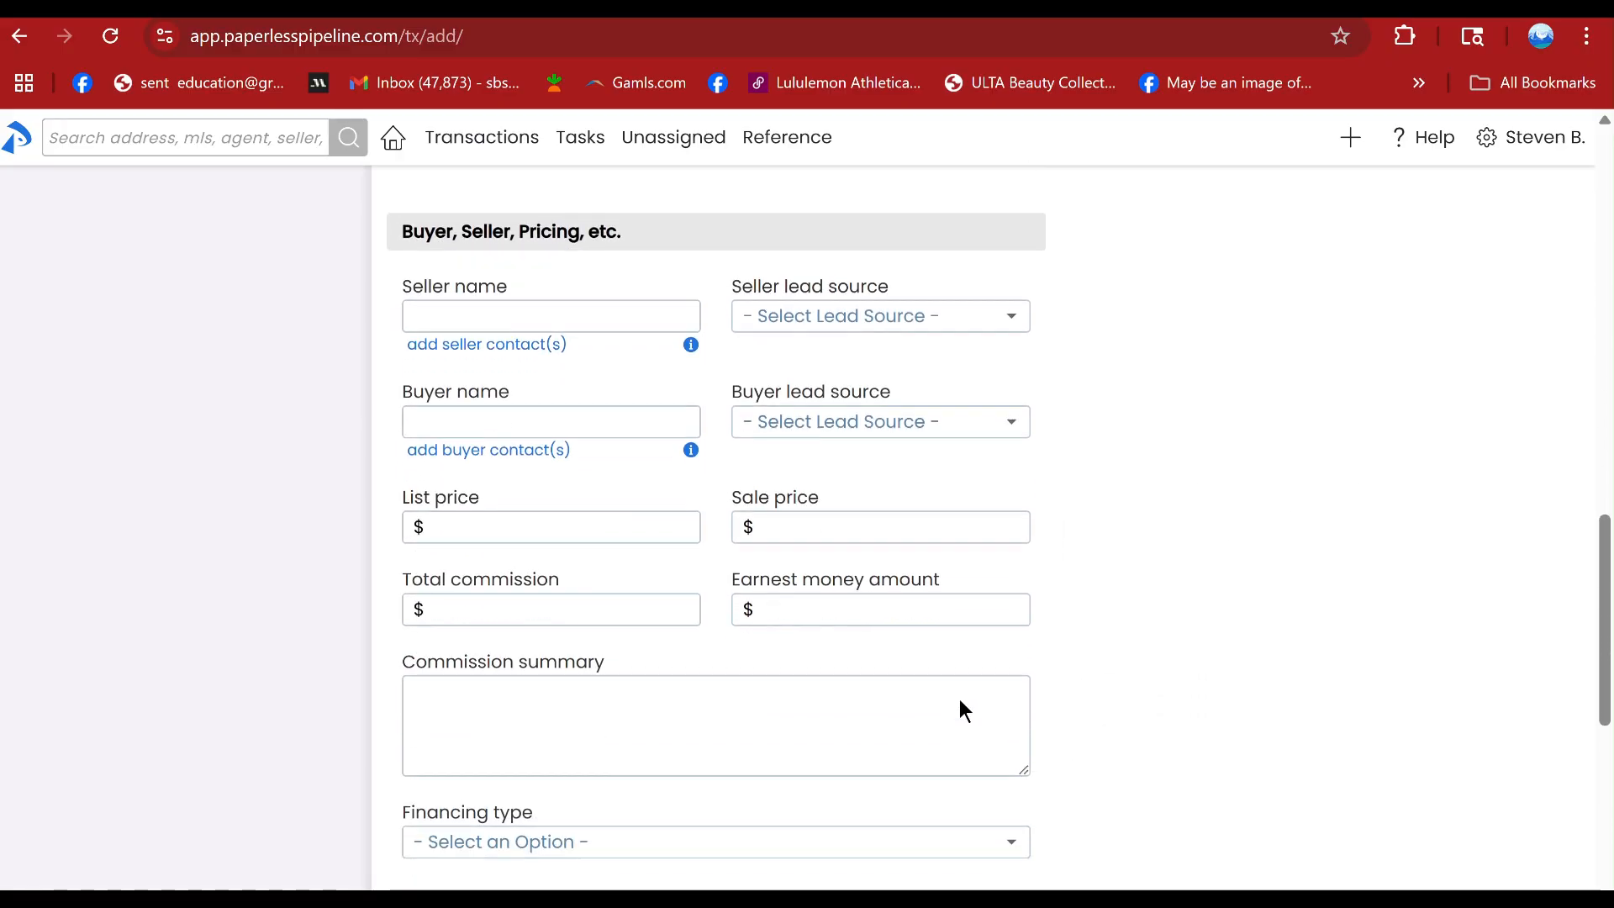
pyautogui.scroll(-4, 959, 700)
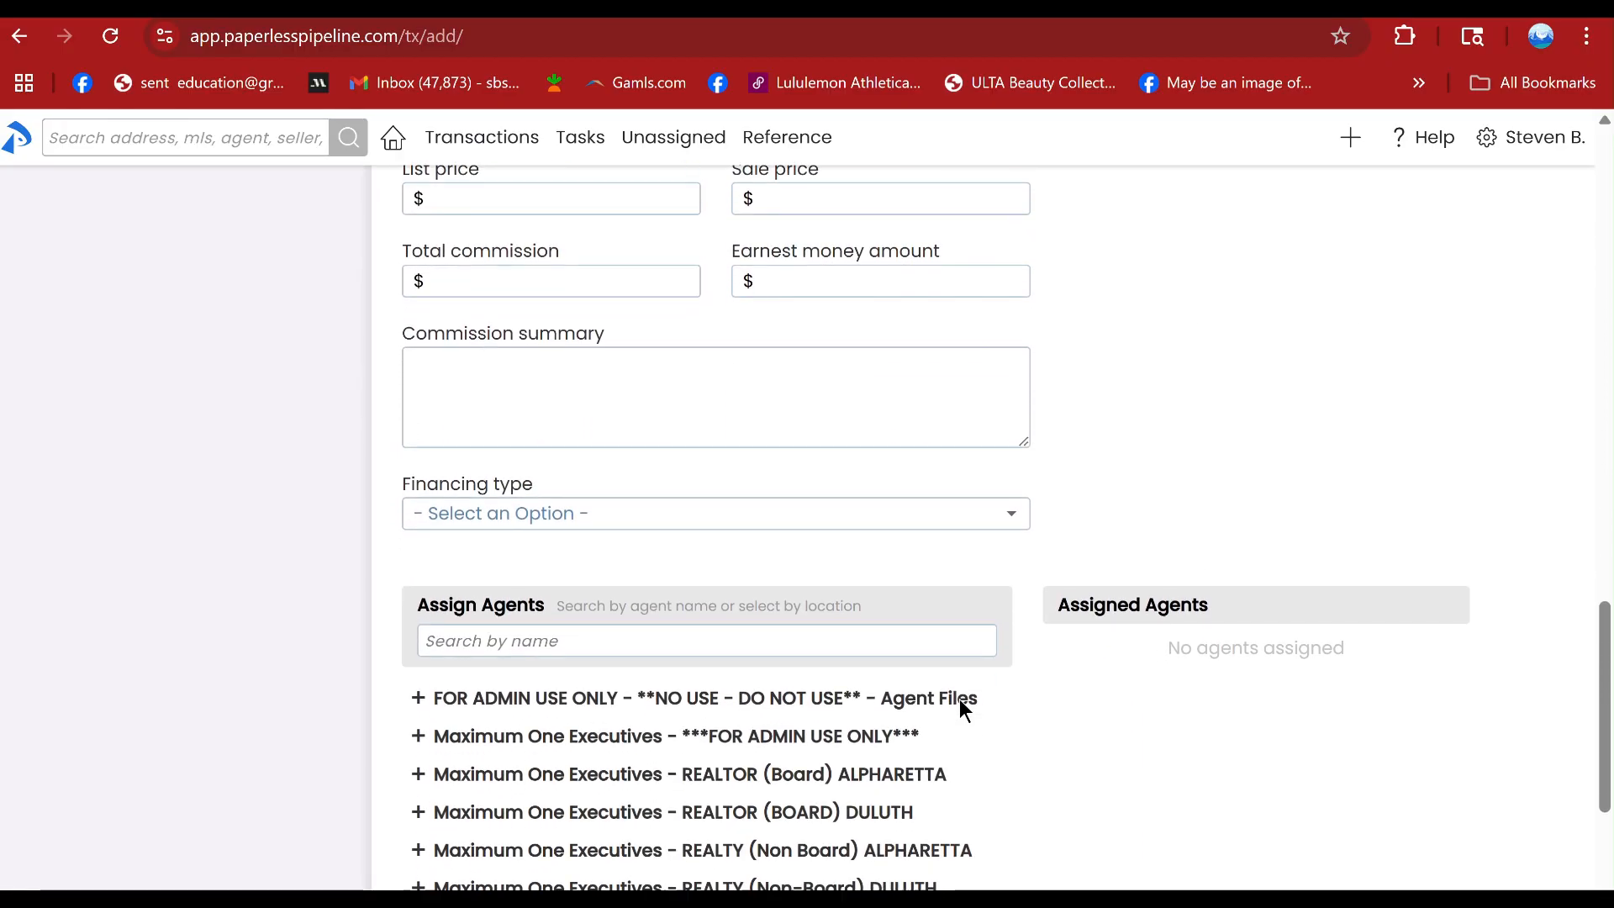
pyautogui.scroll(10, 960, 698)
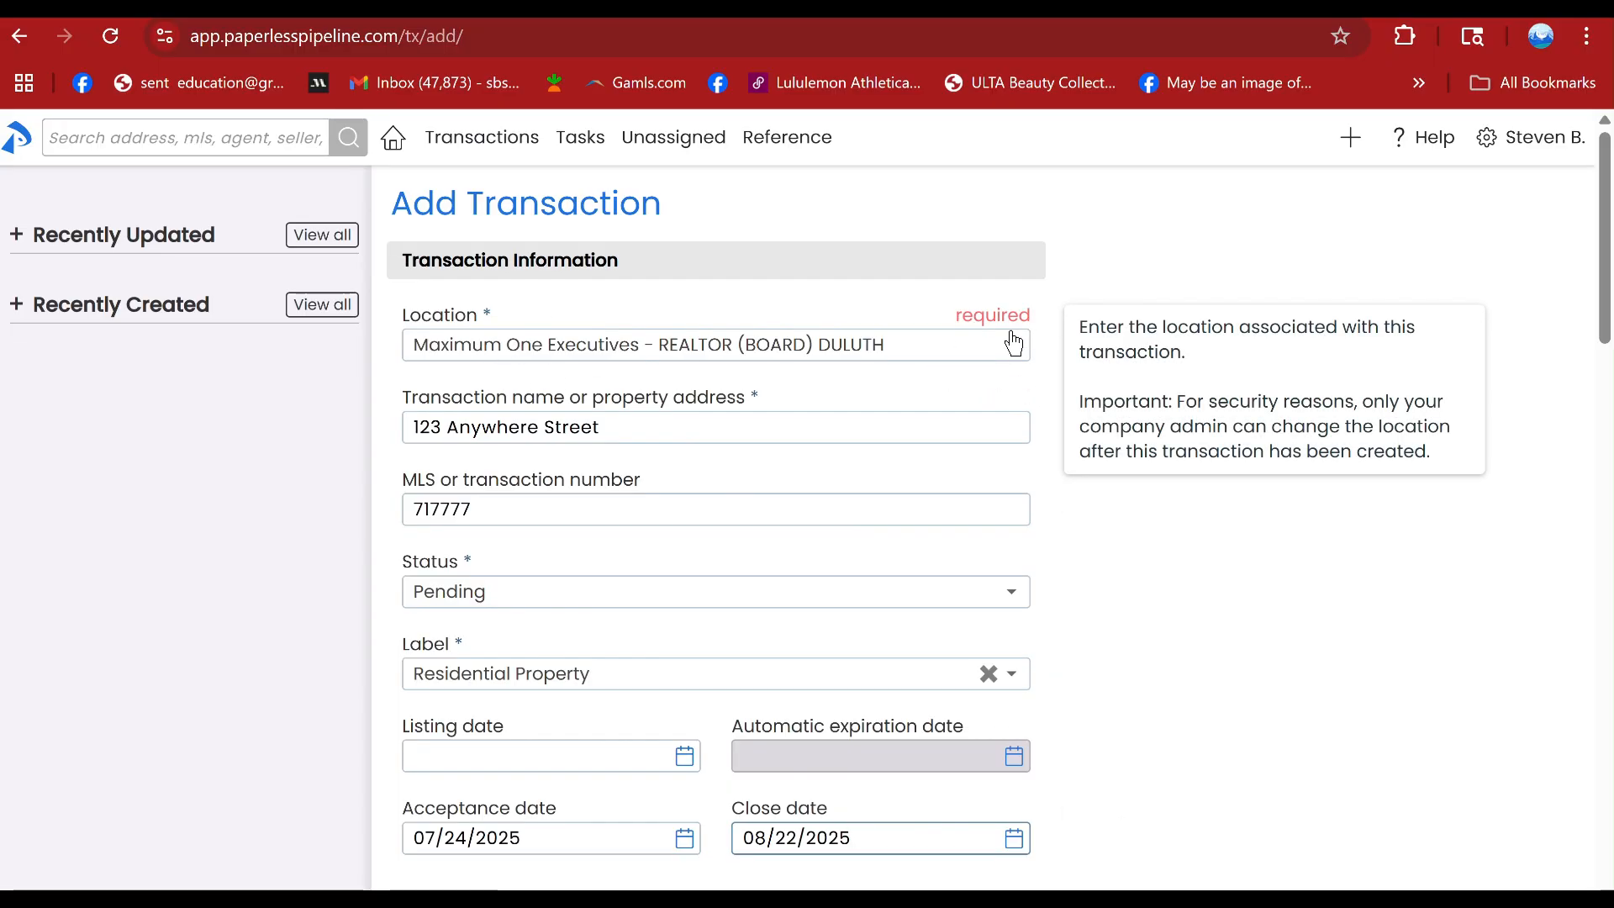
pyautogui.scroll(-1, 580, 590)
pyautogui.scroll(-15, 579, 590)
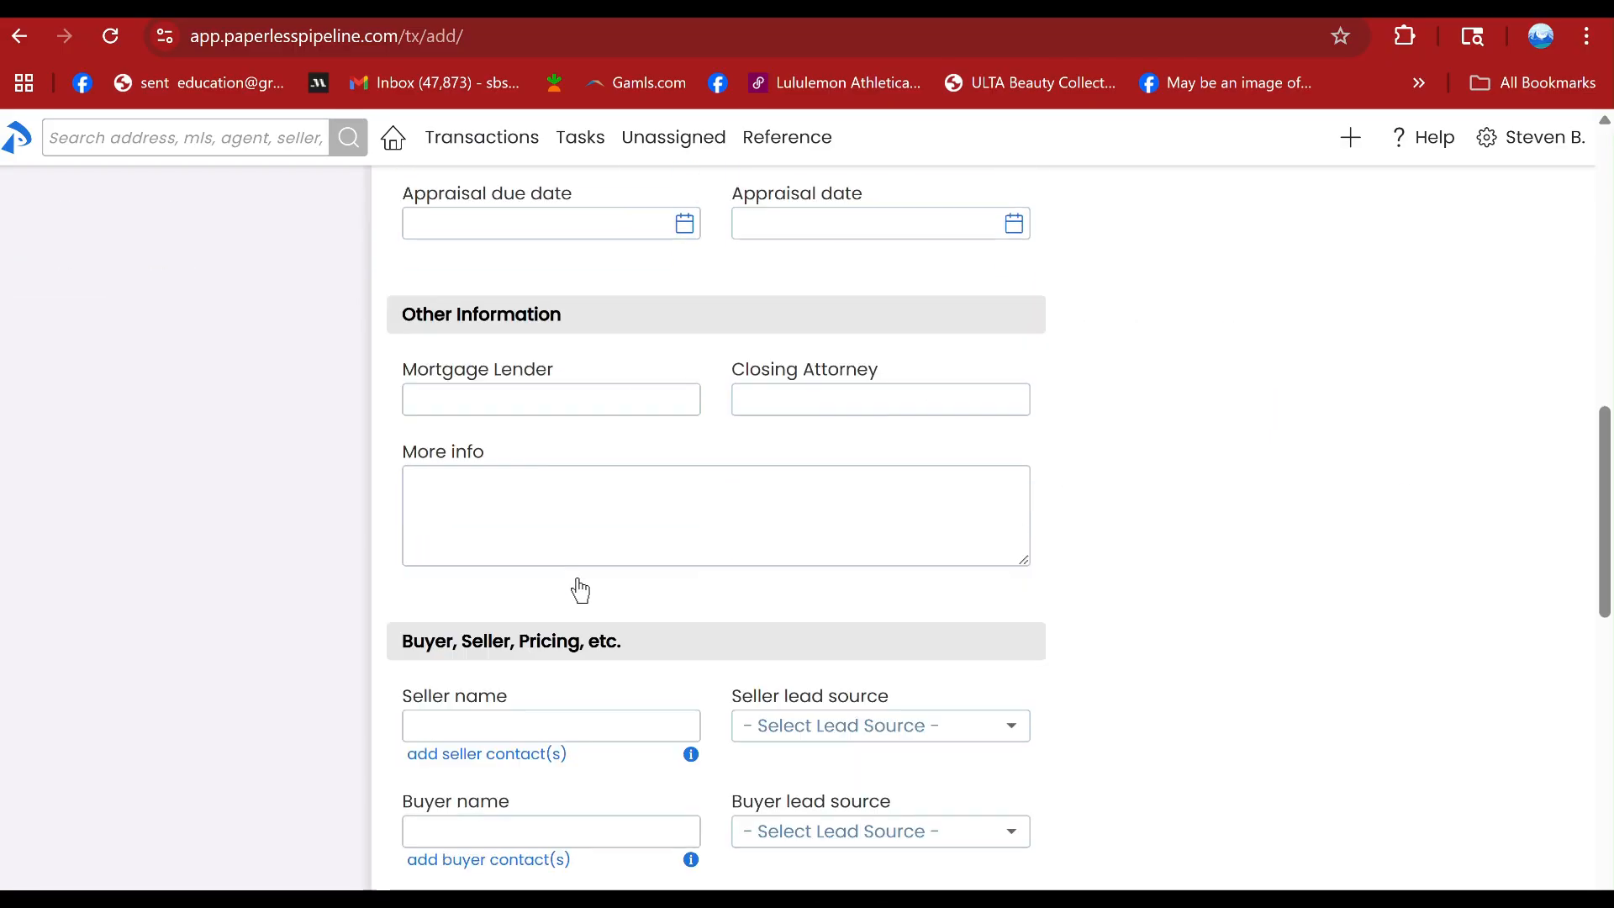
pyautogui.scroll(-5, 577, 580)
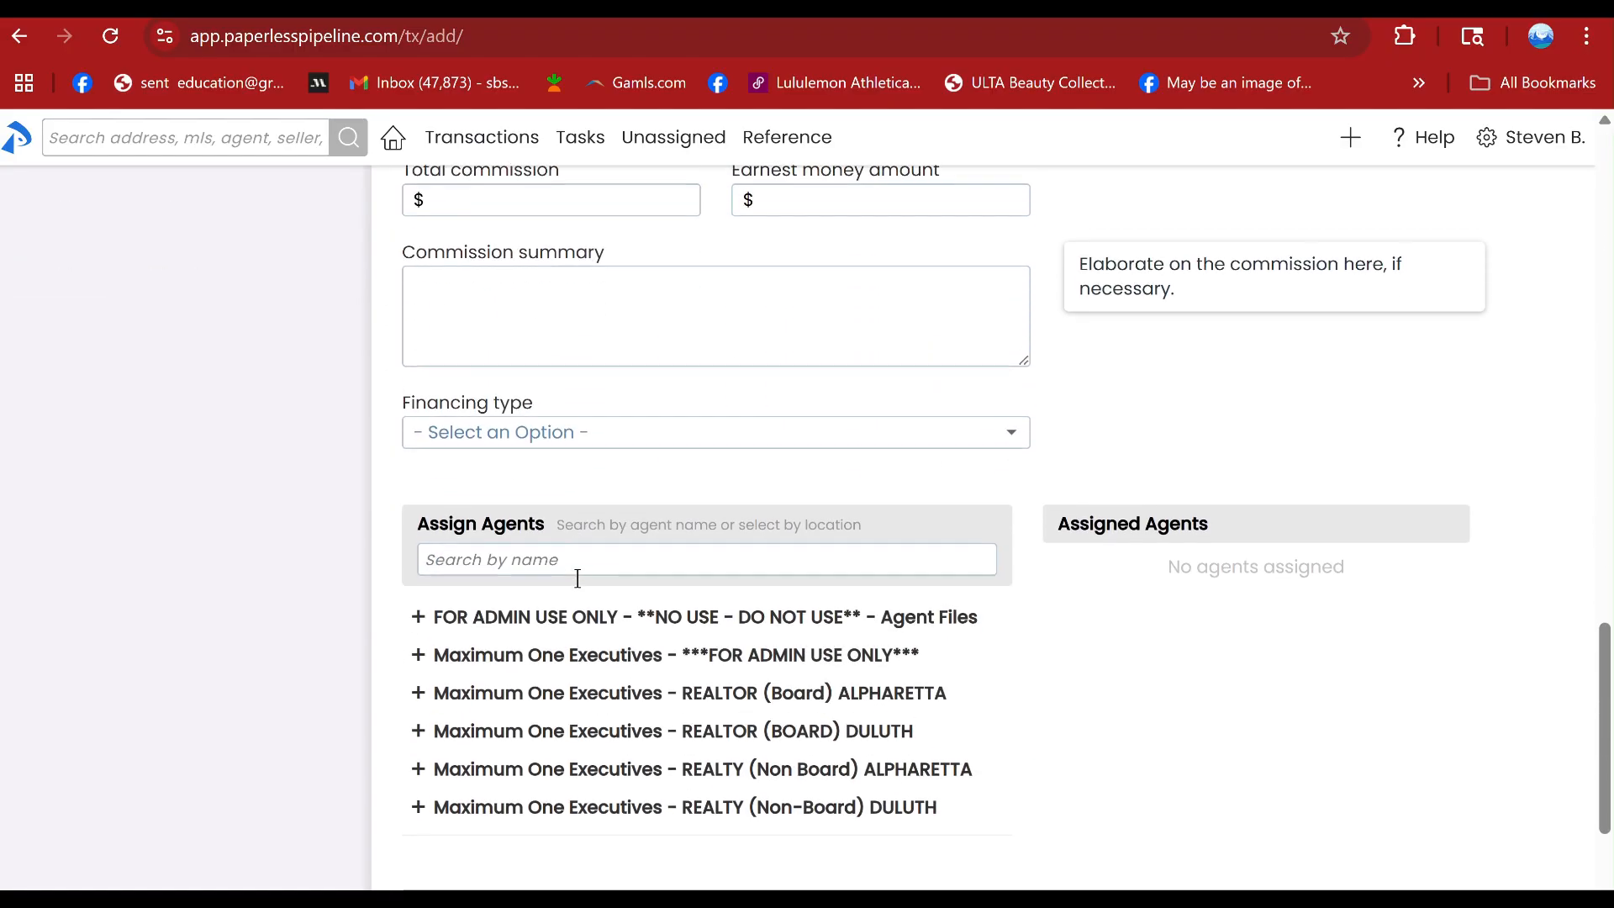
pyautogui.scroll(-1, 580, 590)
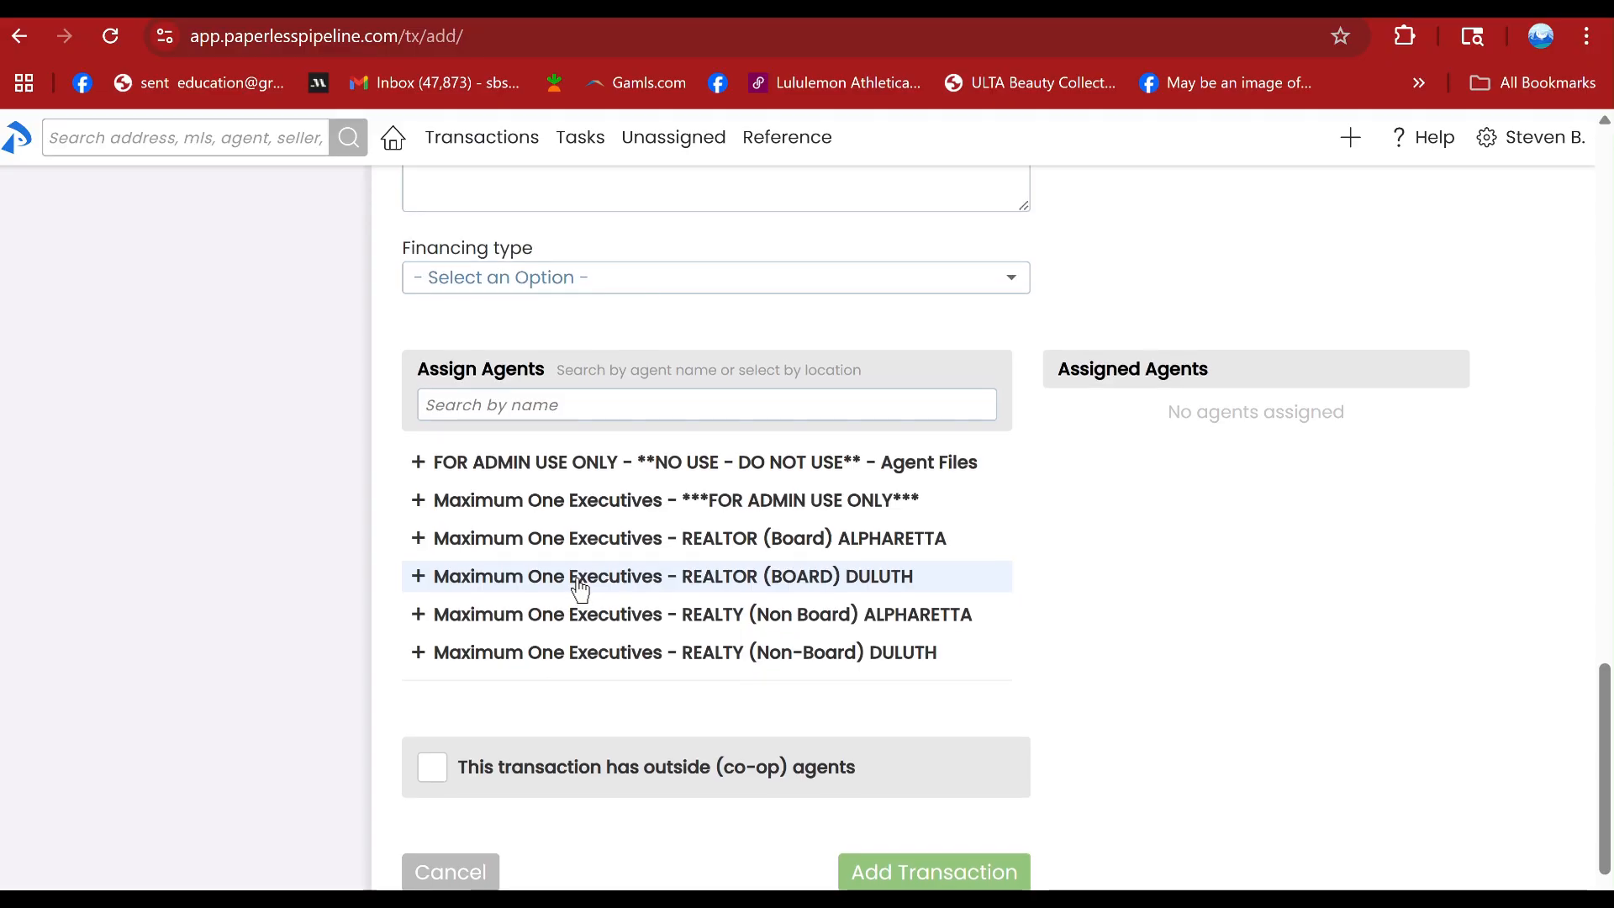
# - Search the agents by surname and assign the first matching agent to the buying side of the transaction
pyautogui.scroll(3, 578, 589)
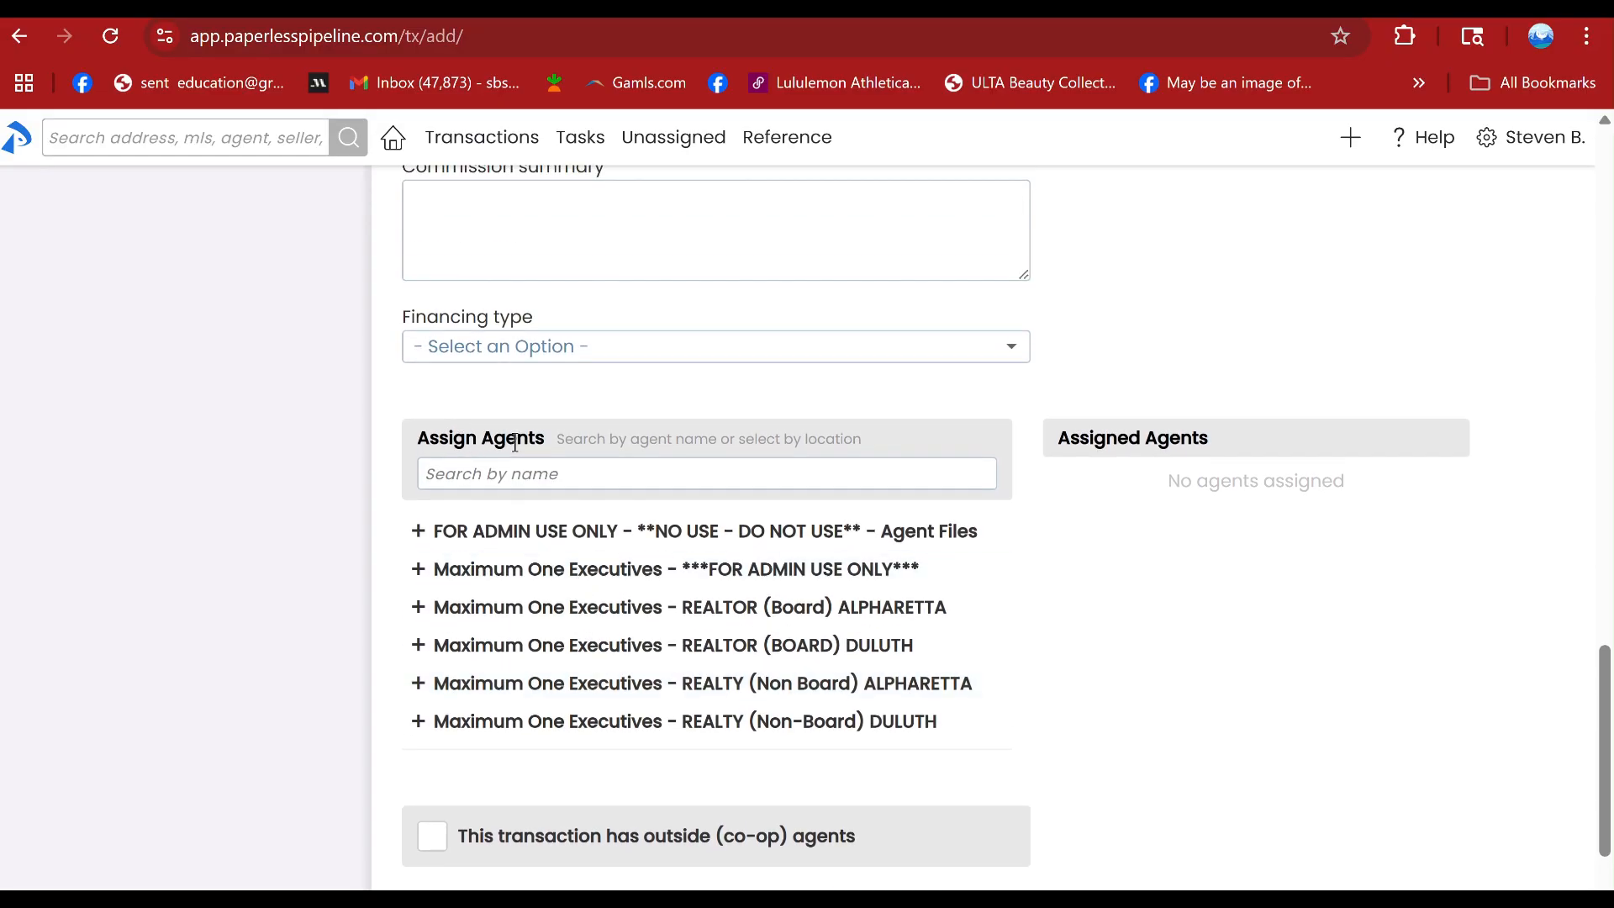
pyautogui.click(537, 479)
pyautogui.write('Beto')
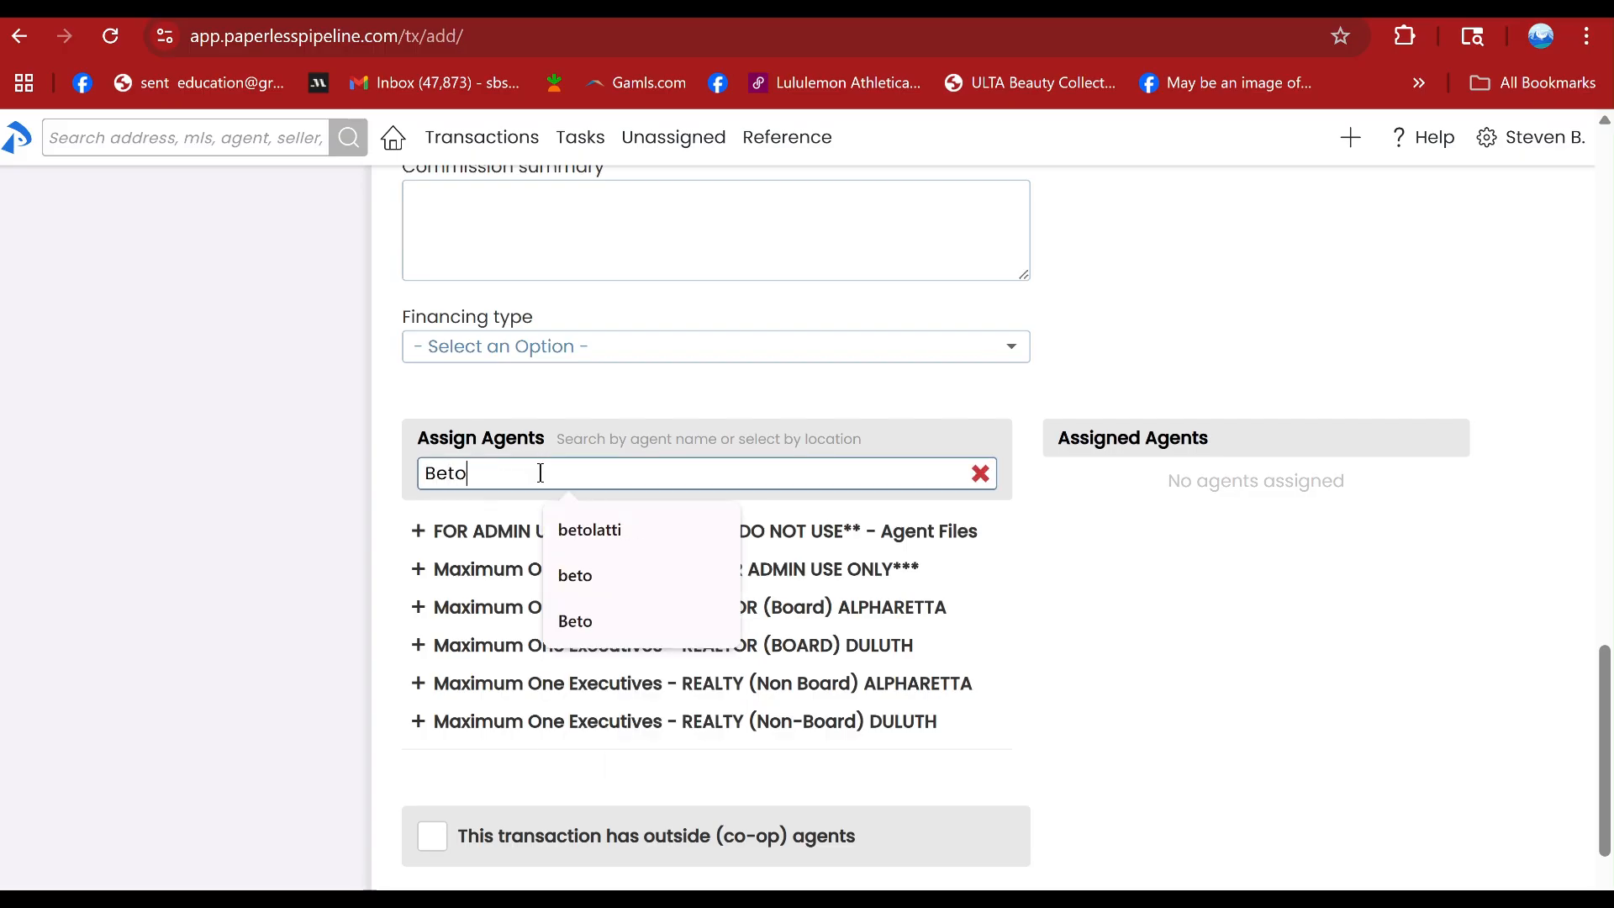
pyautogui.click(618, 522)
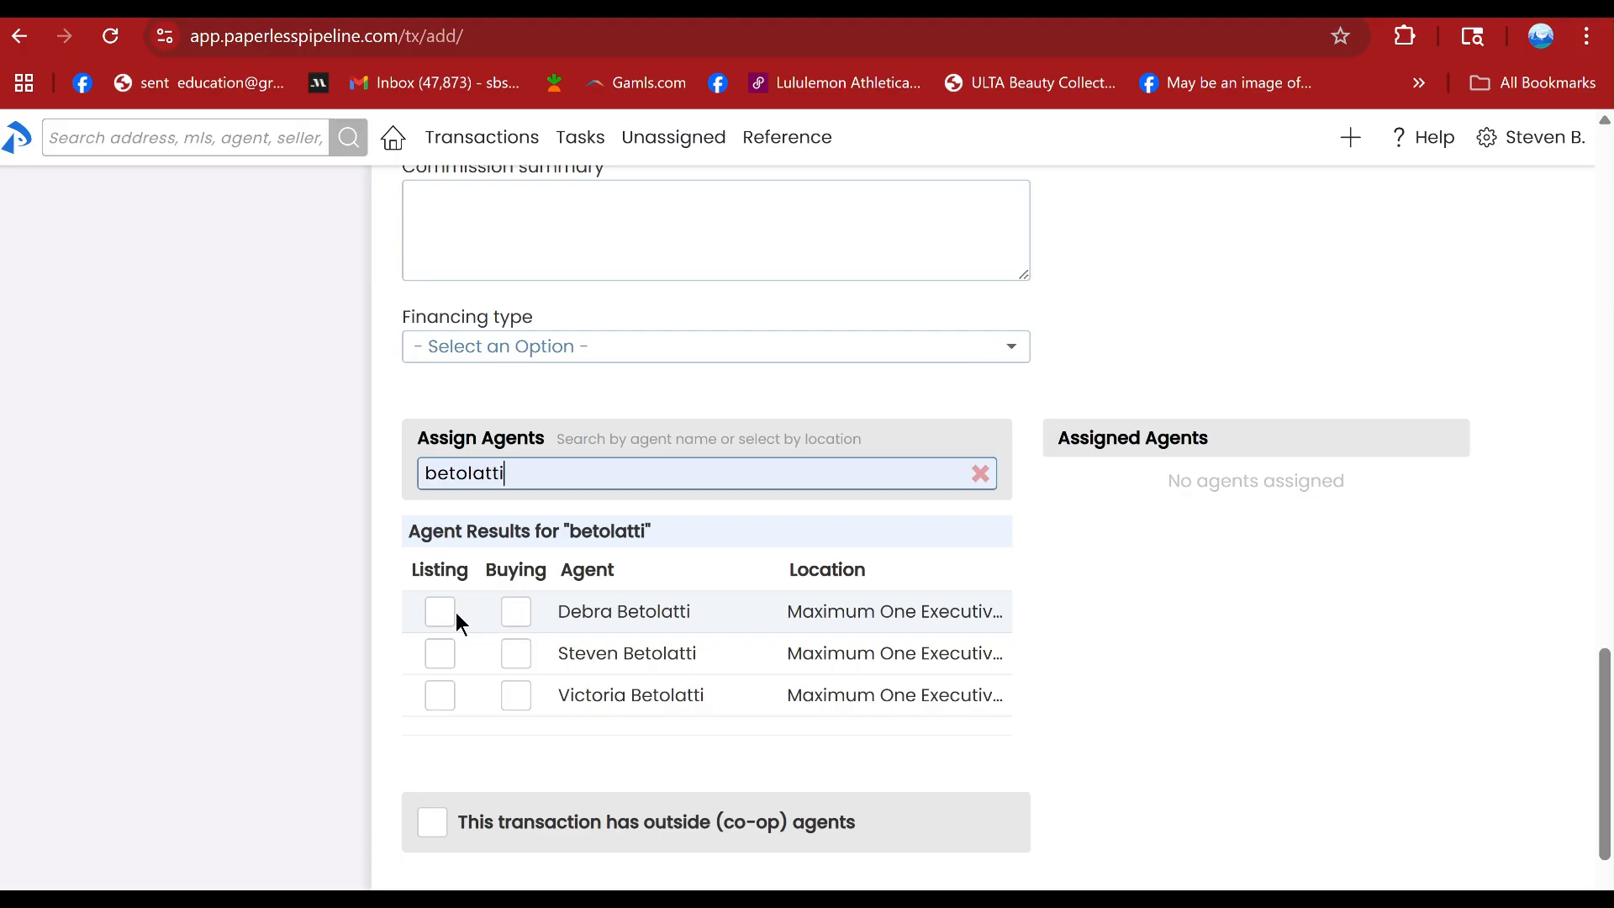
pyautogui.click(511, 620)
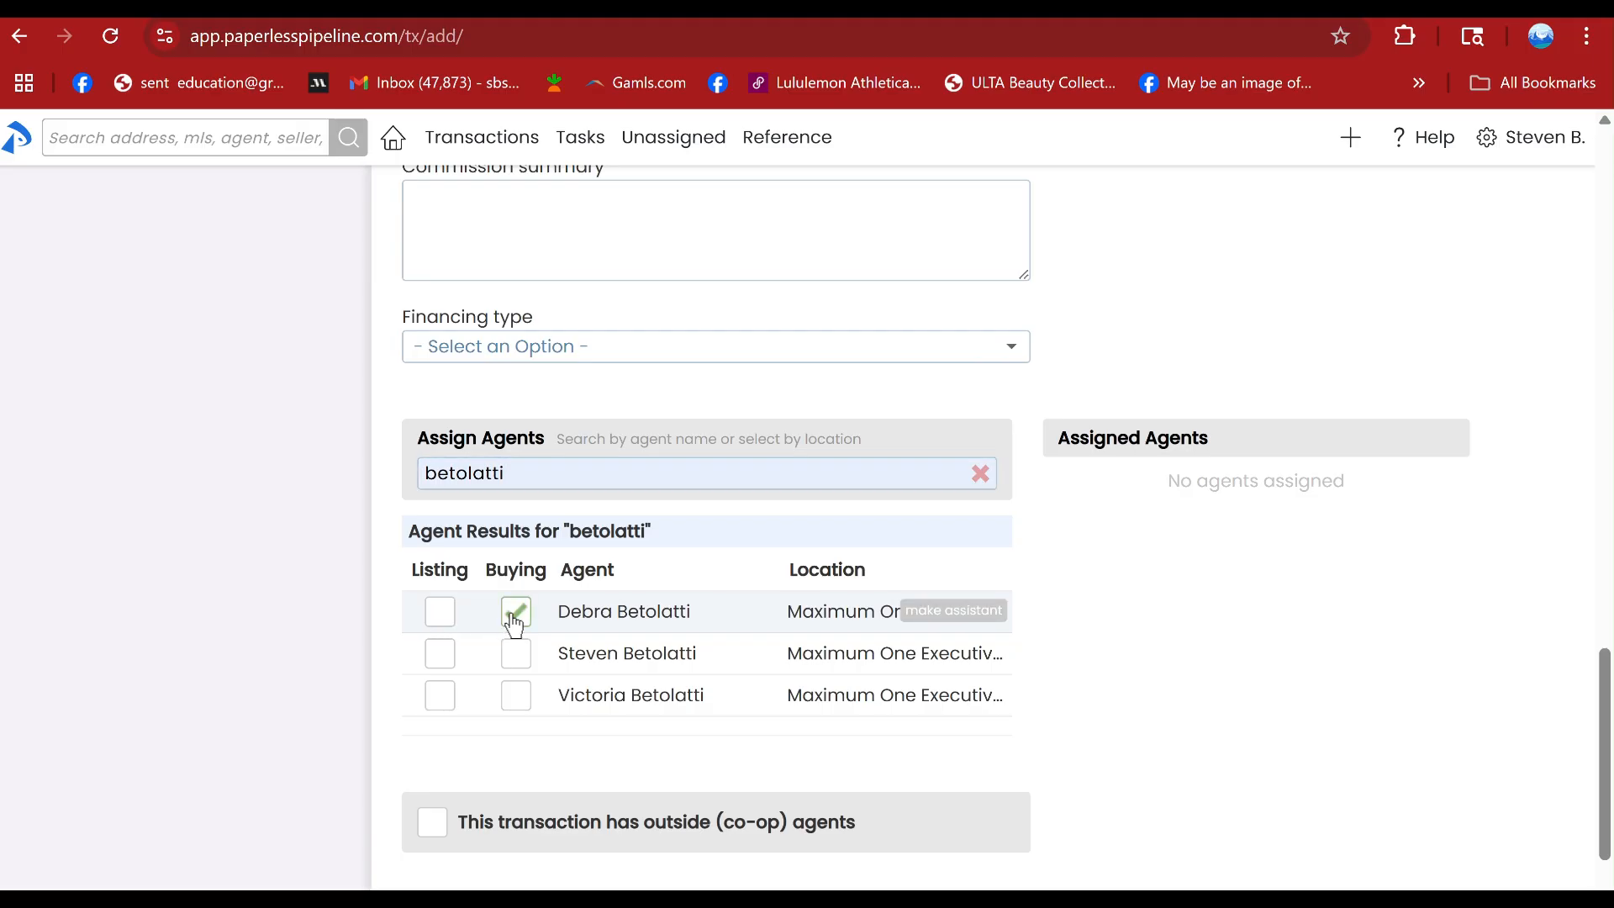
pyautogui.scroll(-2, 888, 643)
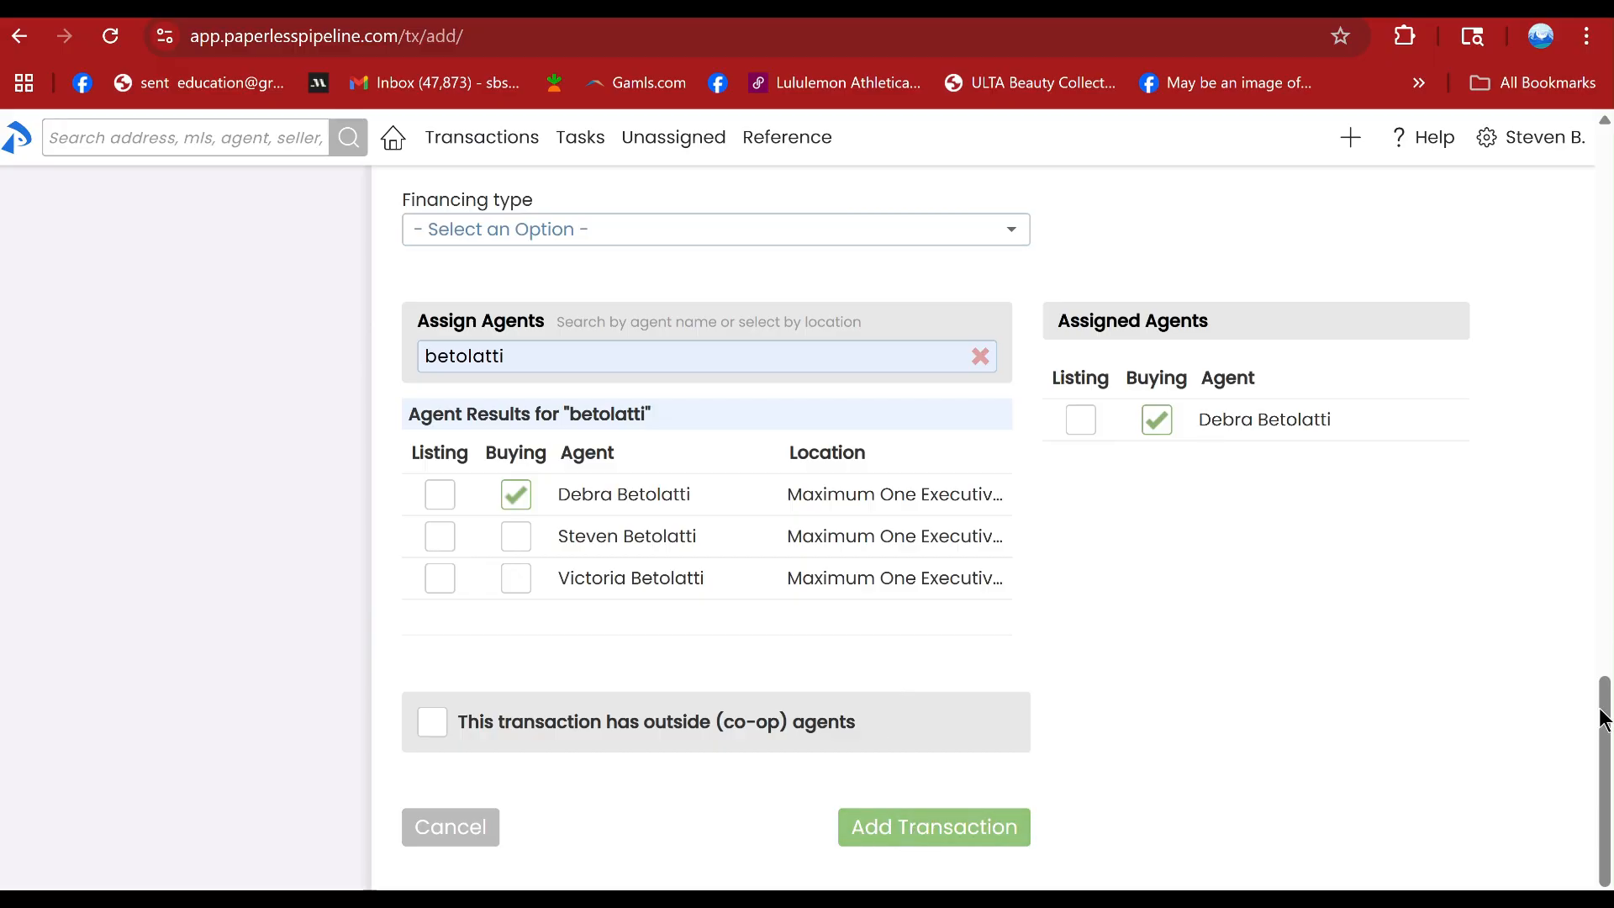
# - Abandon the new transaction form without adding the transaction, discarding its unsaved entries, and return to the home page
pyautogui.moveTo(1601, 736); pyautogui.dragTo(1601, 190)
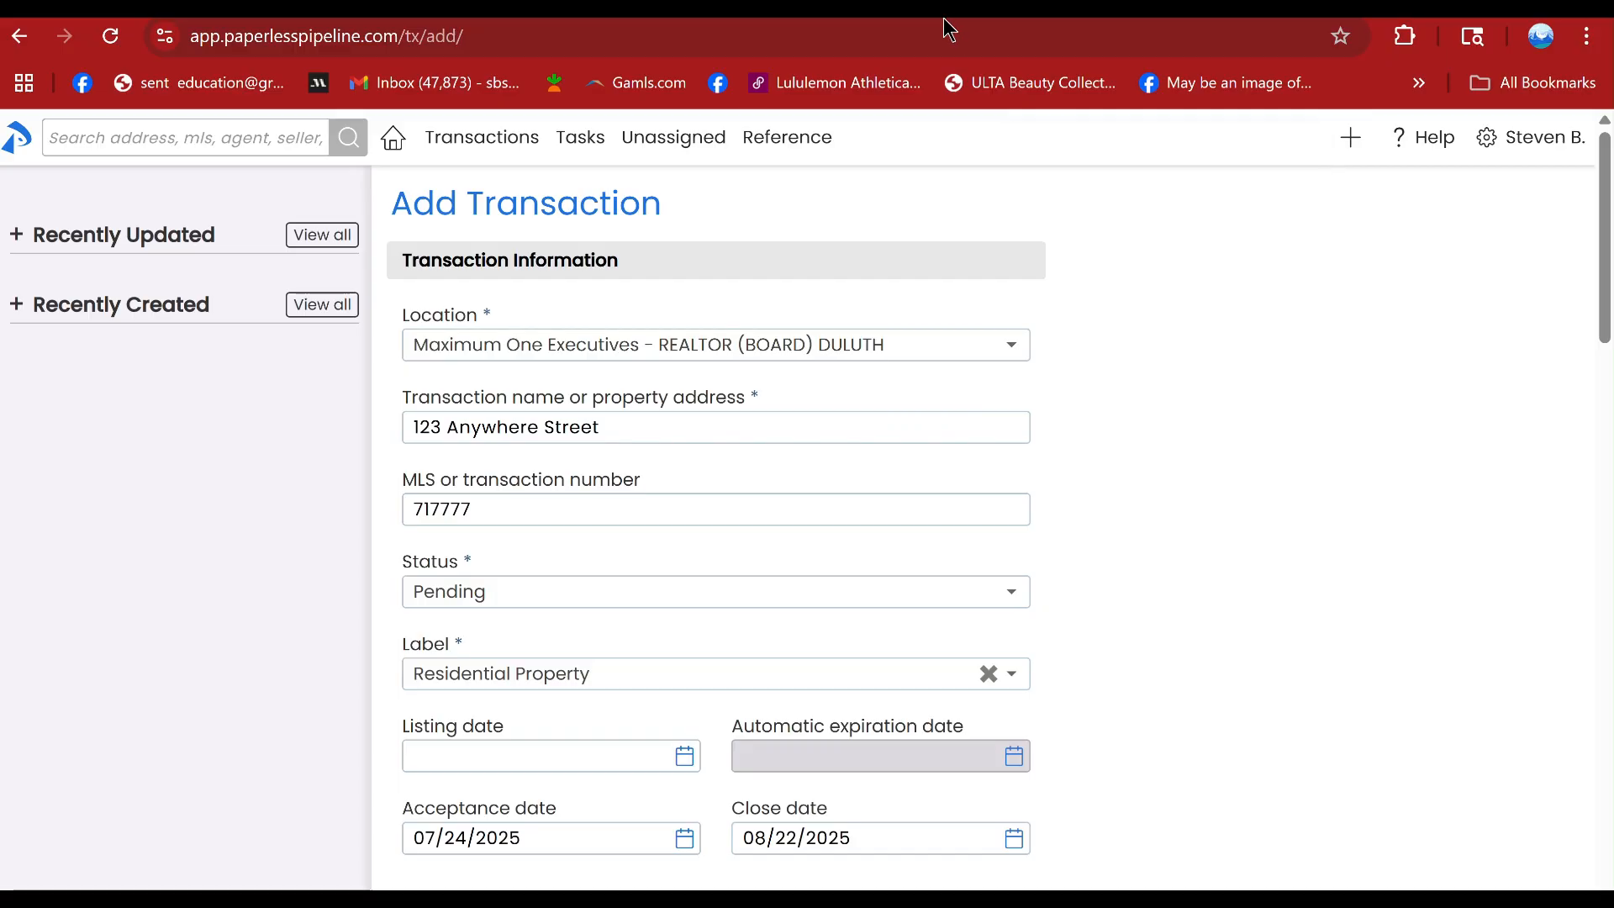
pyautogui.click(393, 139)
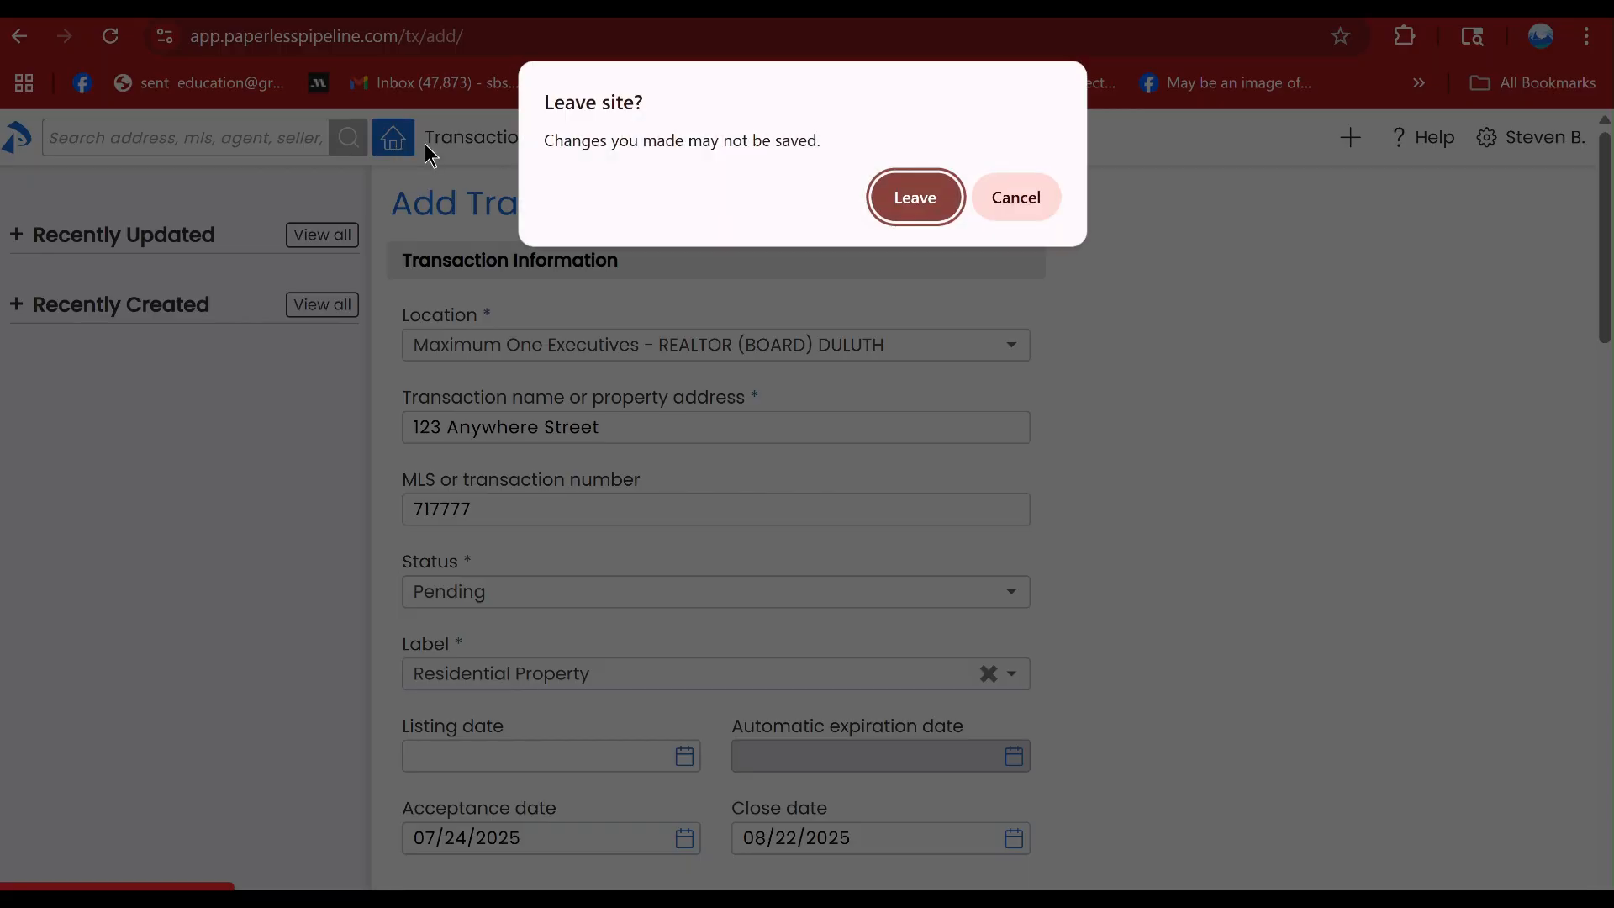
pyautogui.click(900, 195)
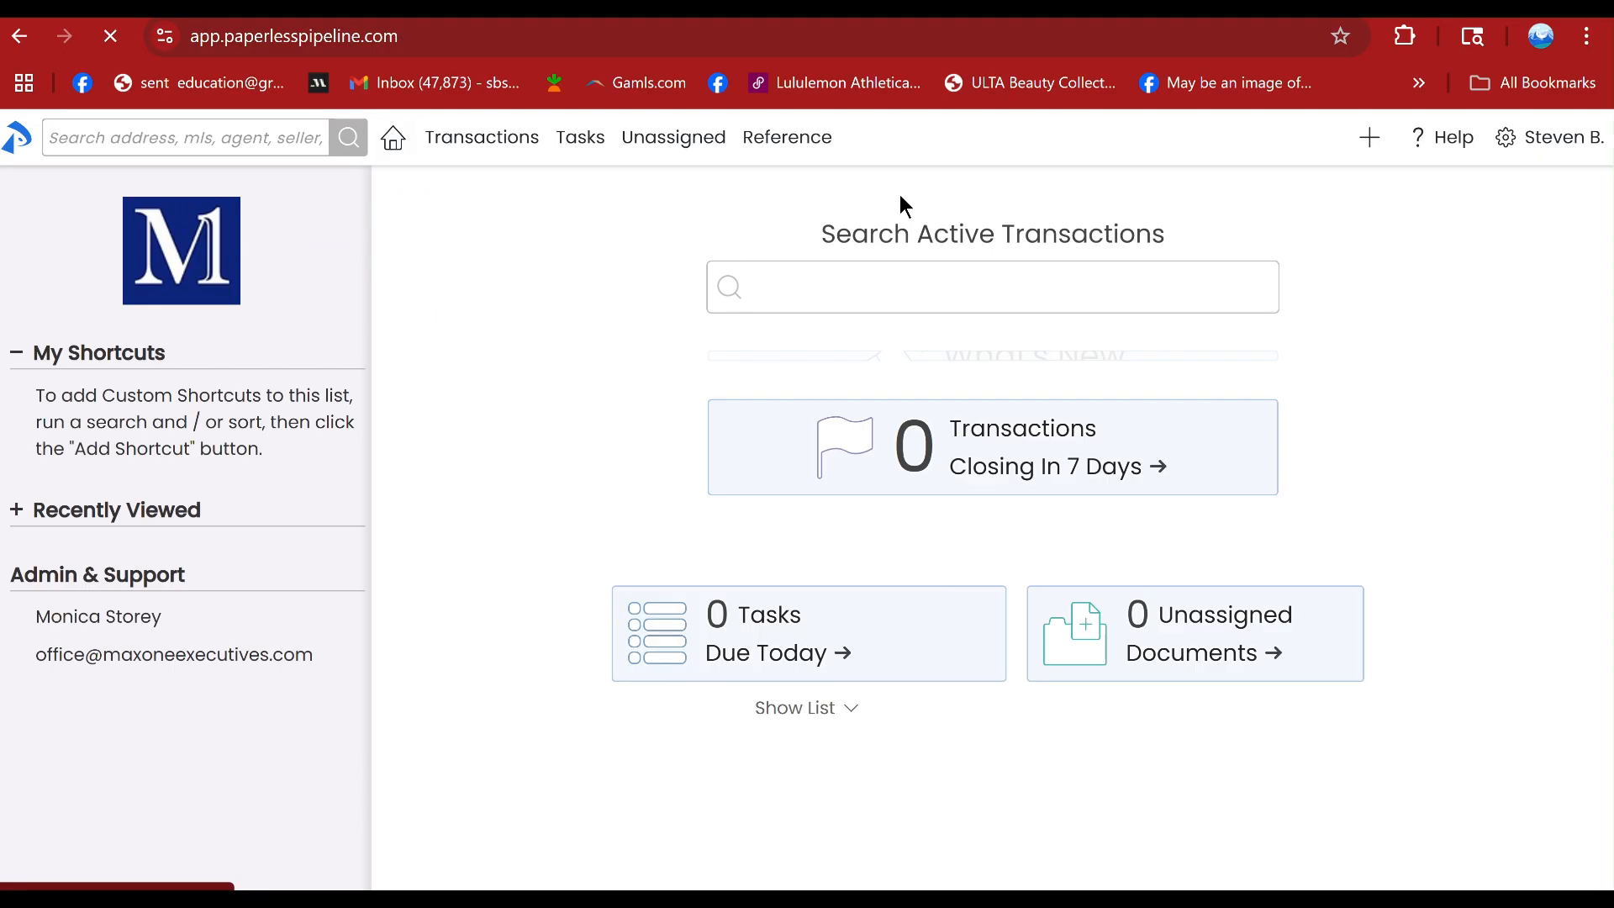
# - Open the first residential listing among the active transactions and examine its general details, document list and document upload option
pyautogui.click(443, 141)
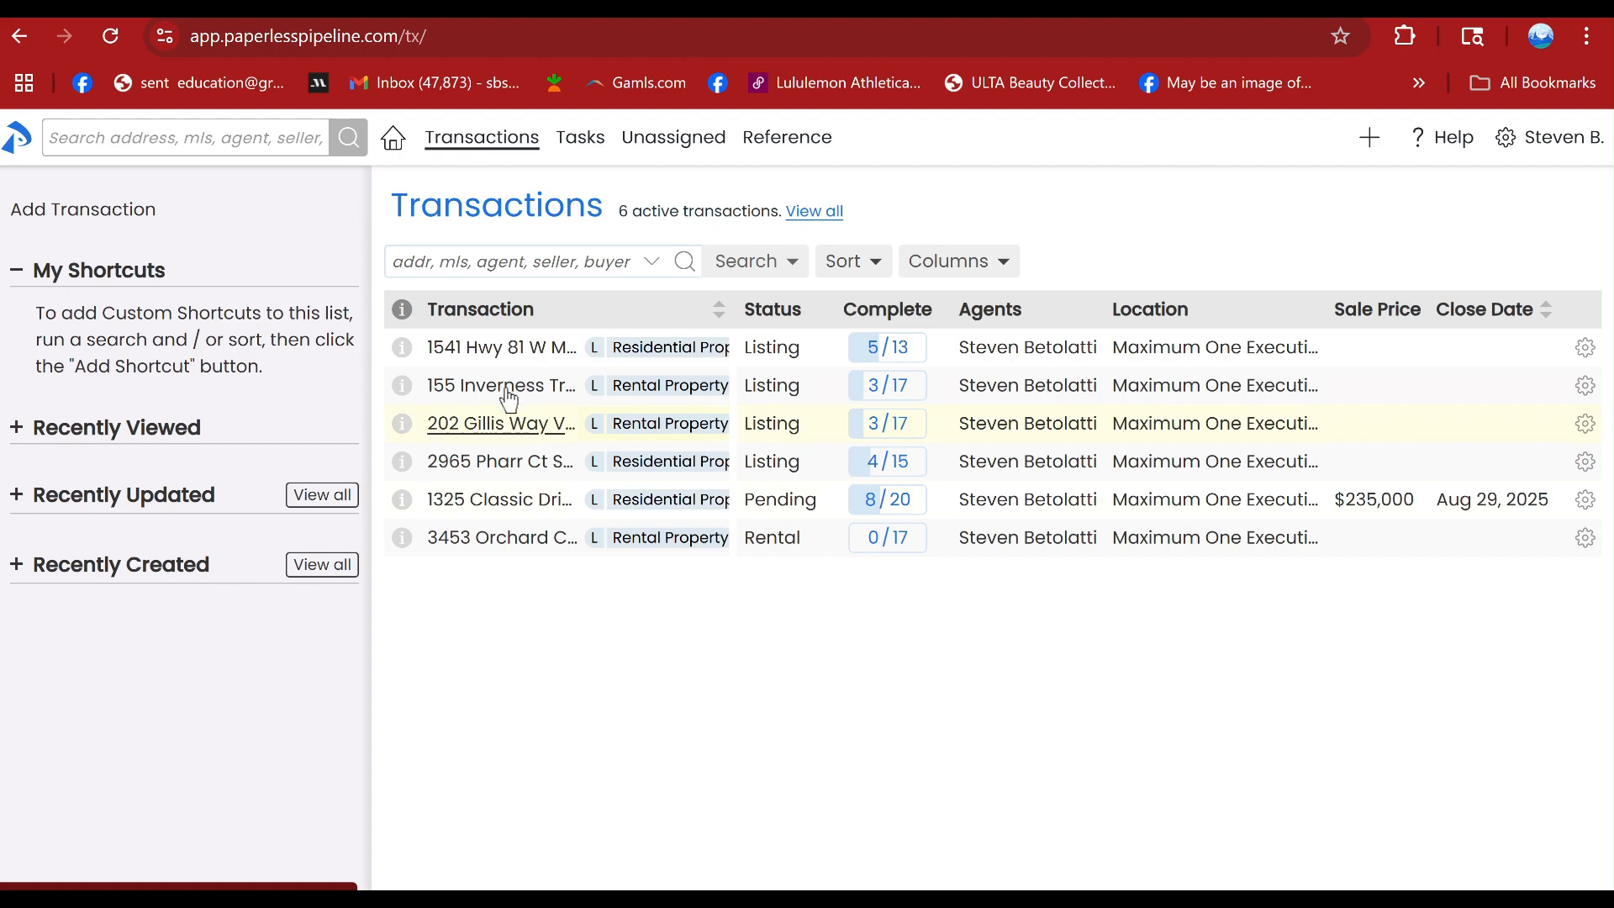
pyautogui.click(496, 348)
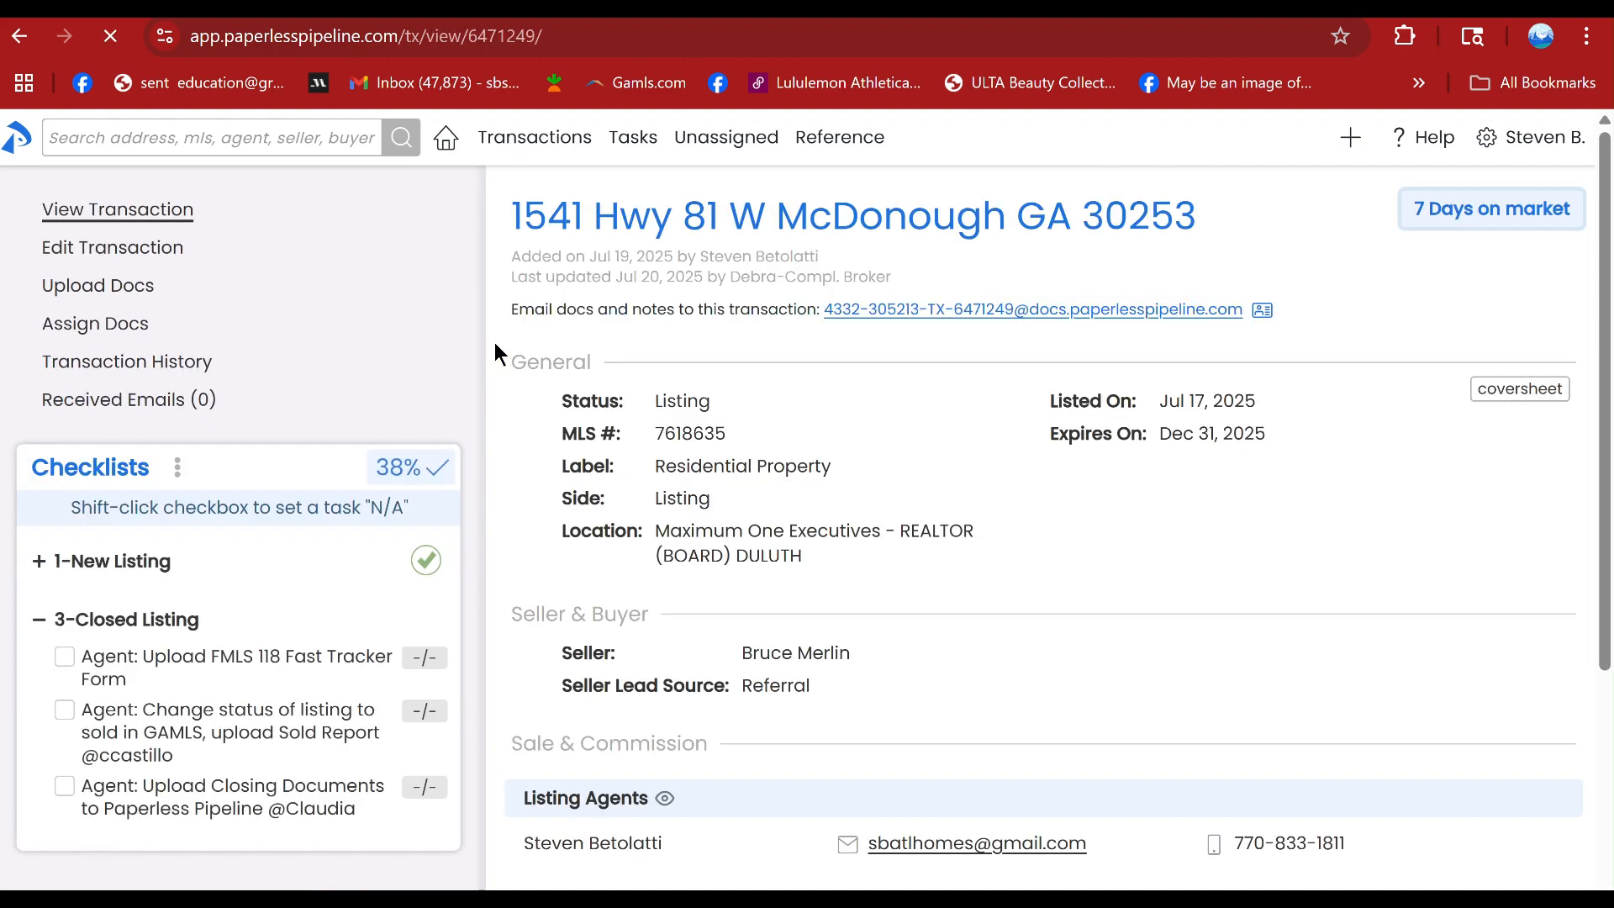
pyautogui.scroll(-4, 582, 424)
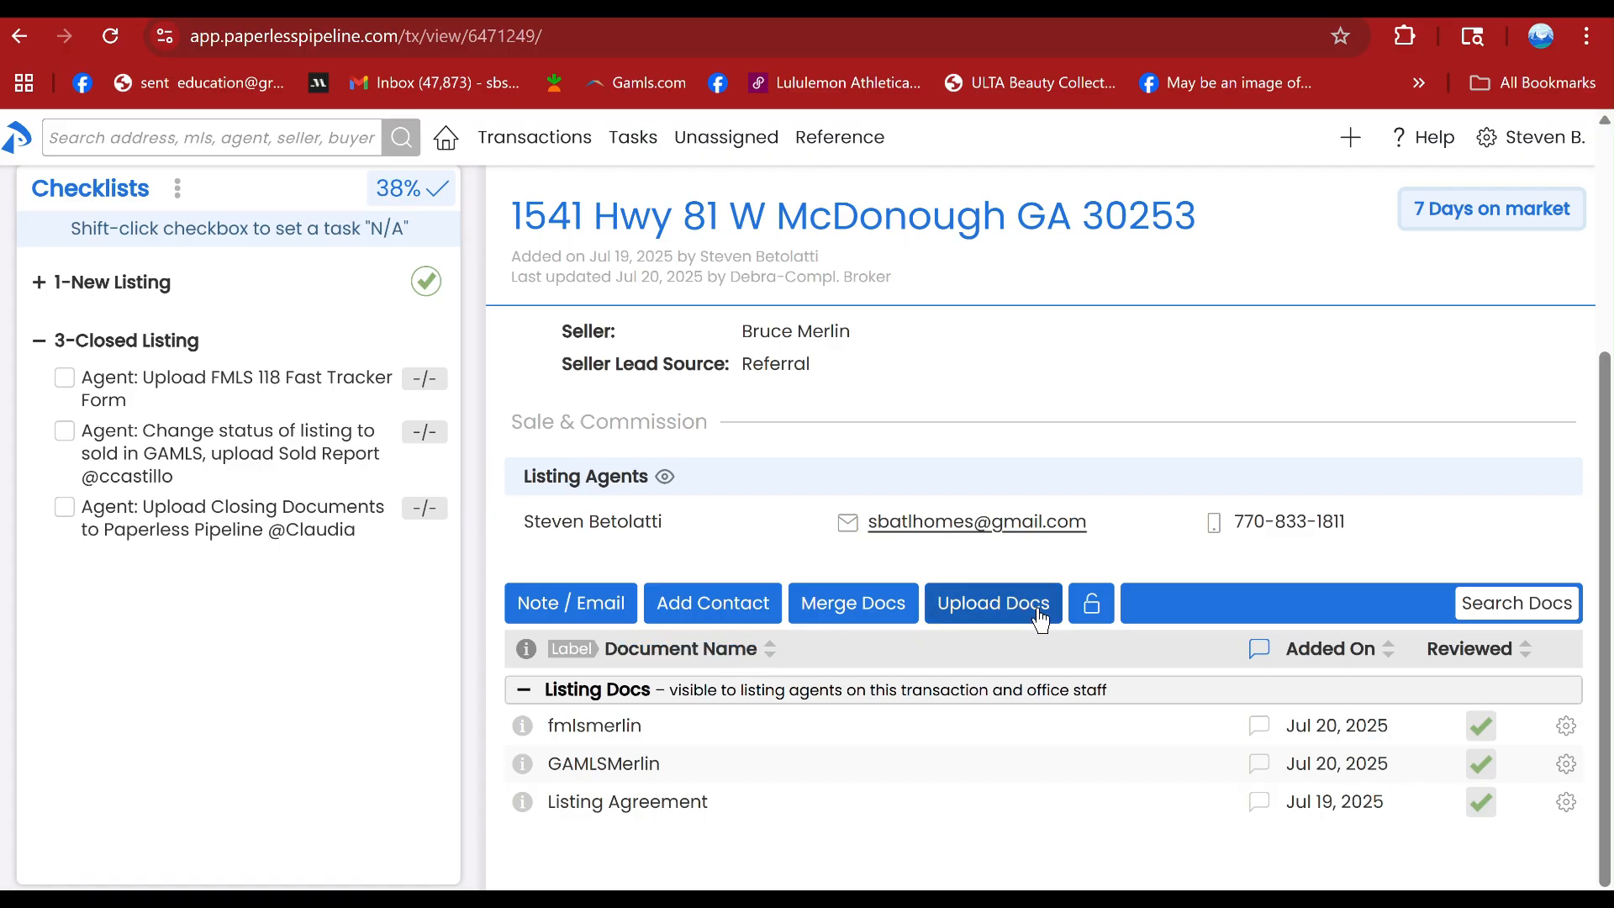
pyautogui.click(999, 623)
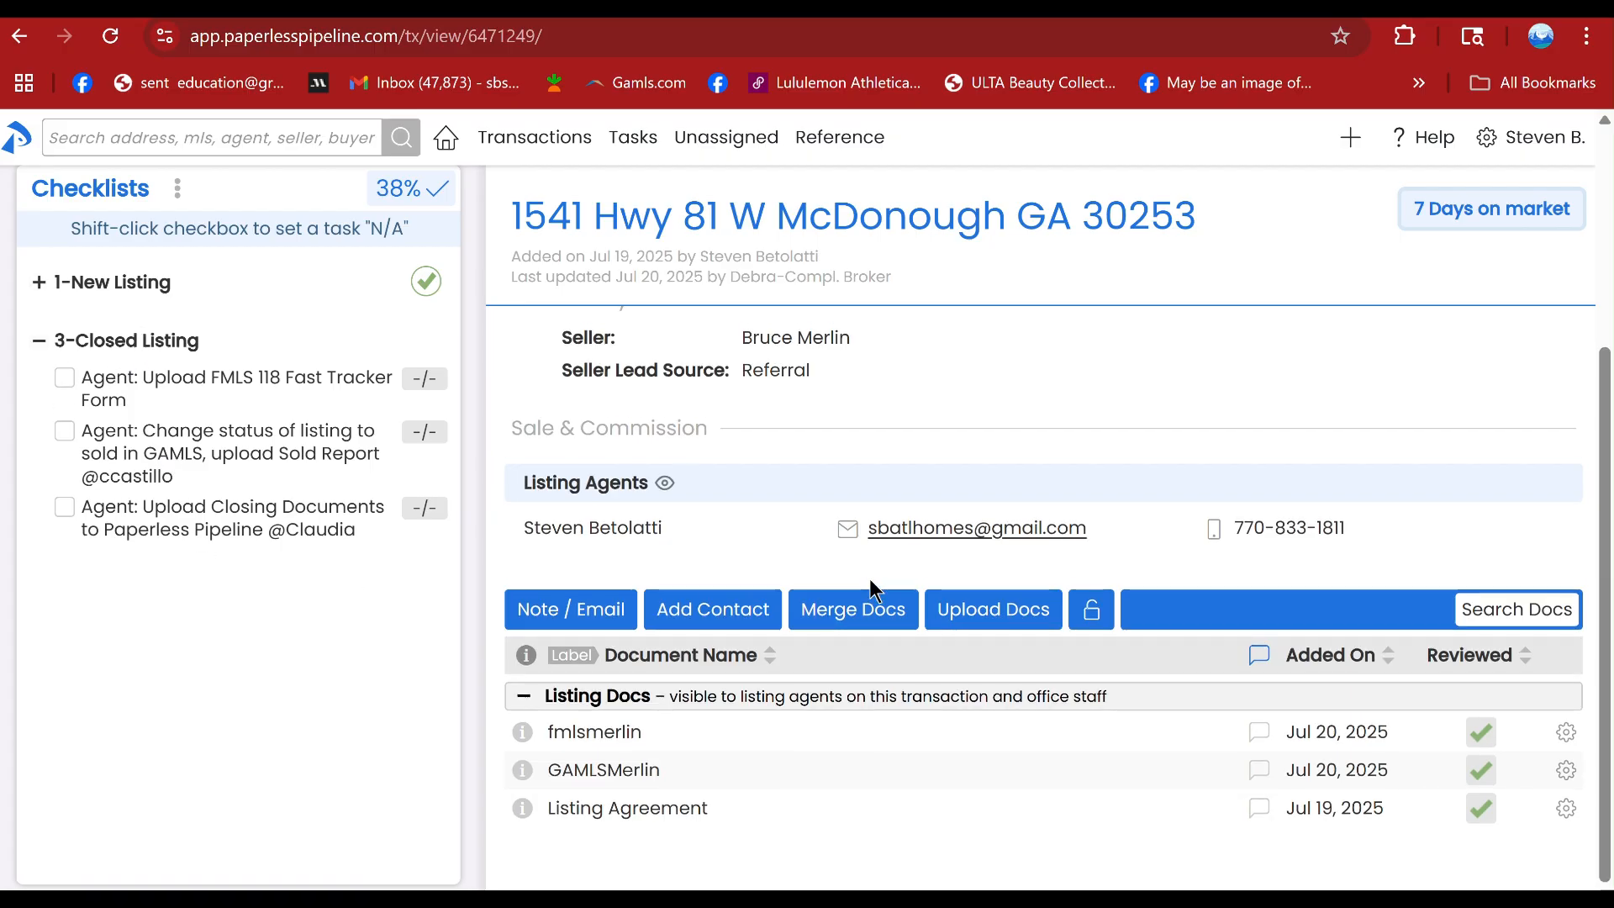
pyautogui.scroll(4, 869, 578)
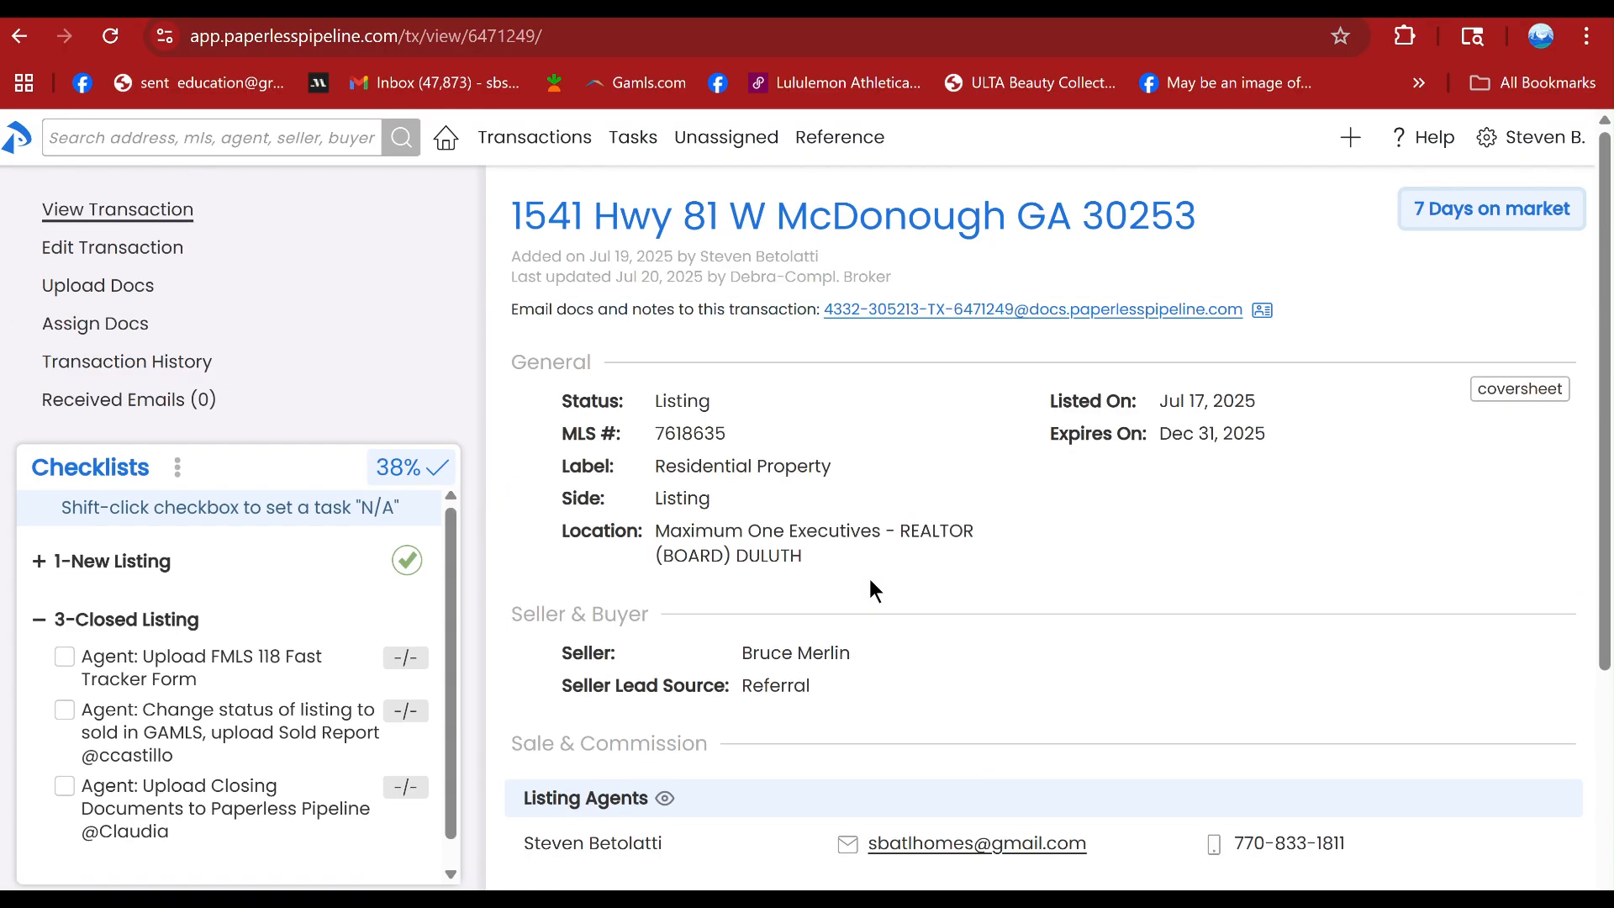